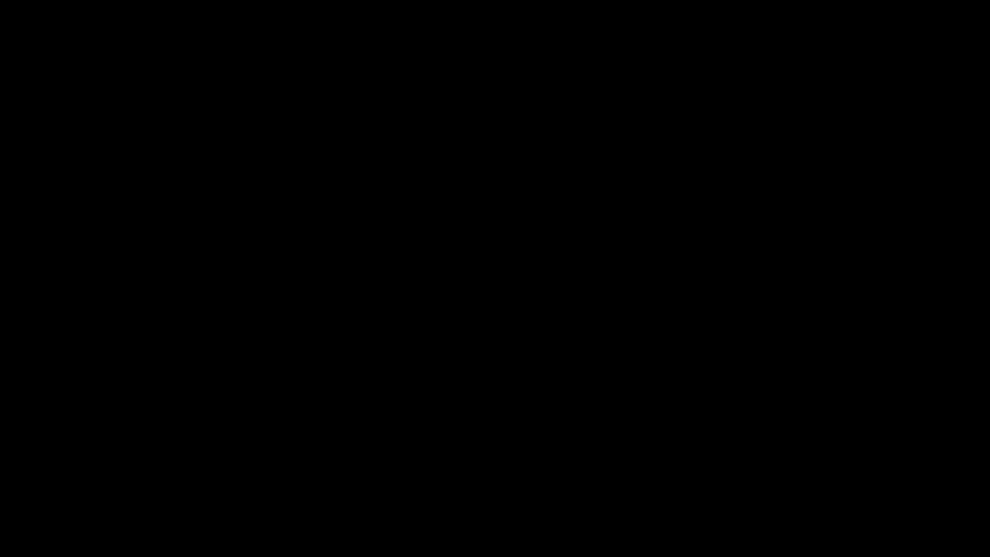
Give the box height 745 and width 770, then set up the 1111 × 1111 front plane
text(745)
key(Return)
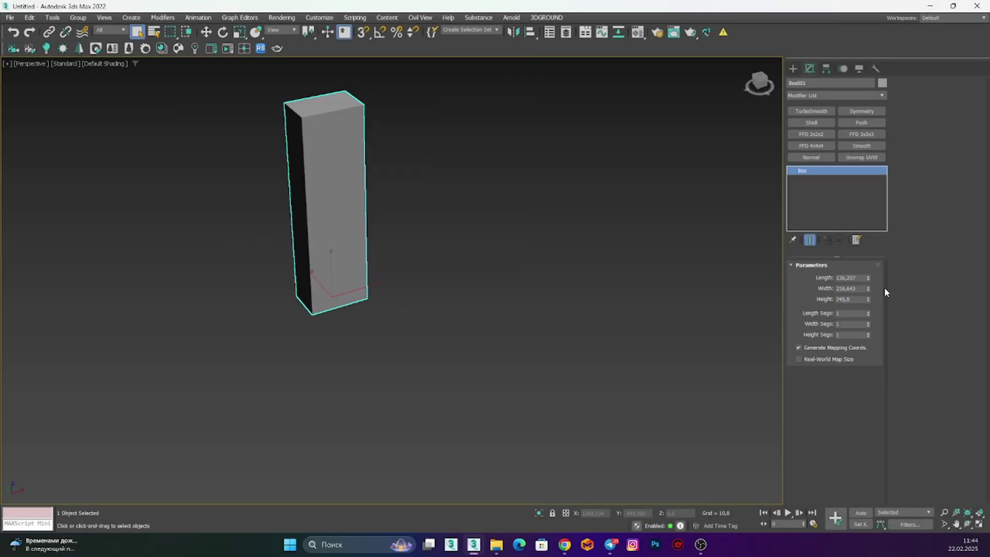
click(851, 289)
text(770)
key(Return)
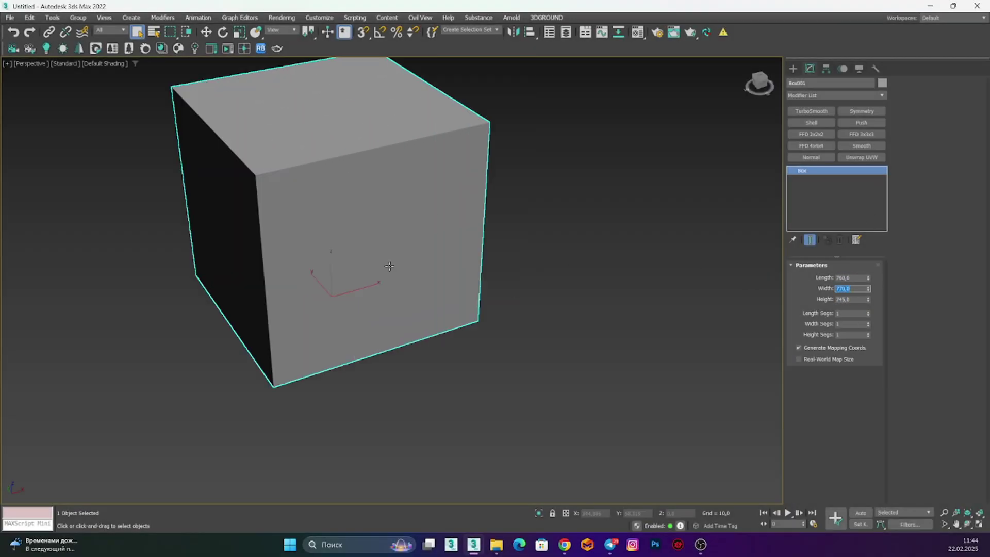
key(w)
key(f)
click(882, 82)
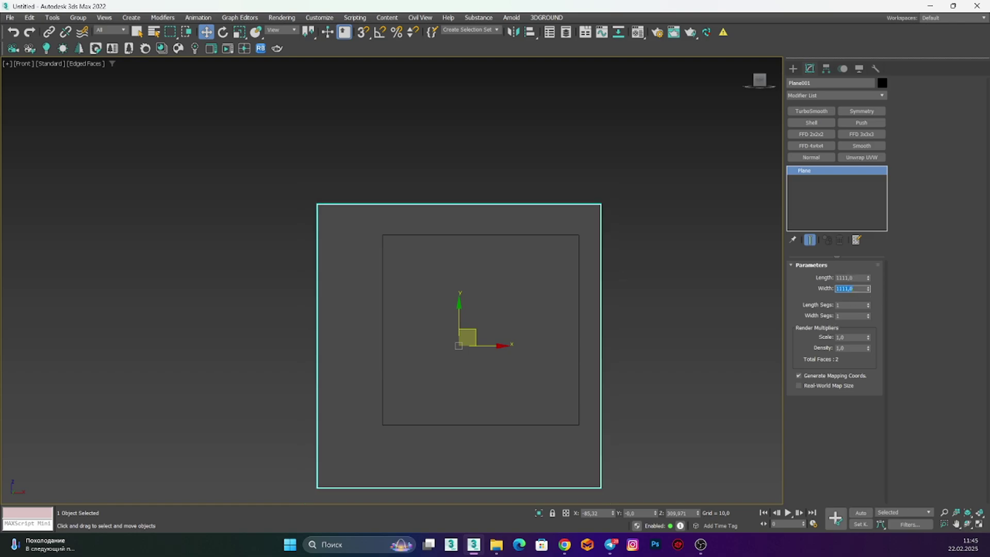
Bring in the armchair reference images and move the top image plane onto the box
click(497, 546)
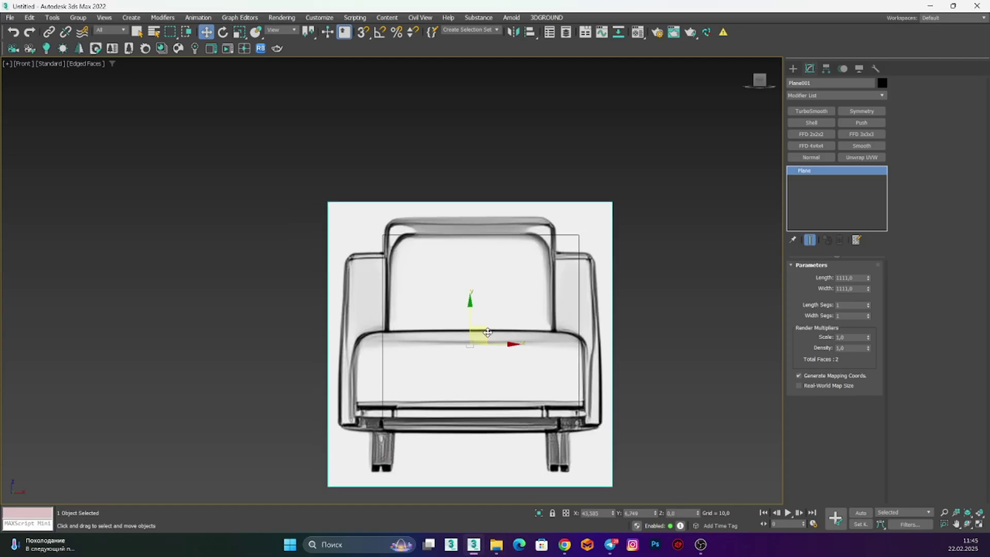
alt+middle_drag(463, 295, 481, 323)
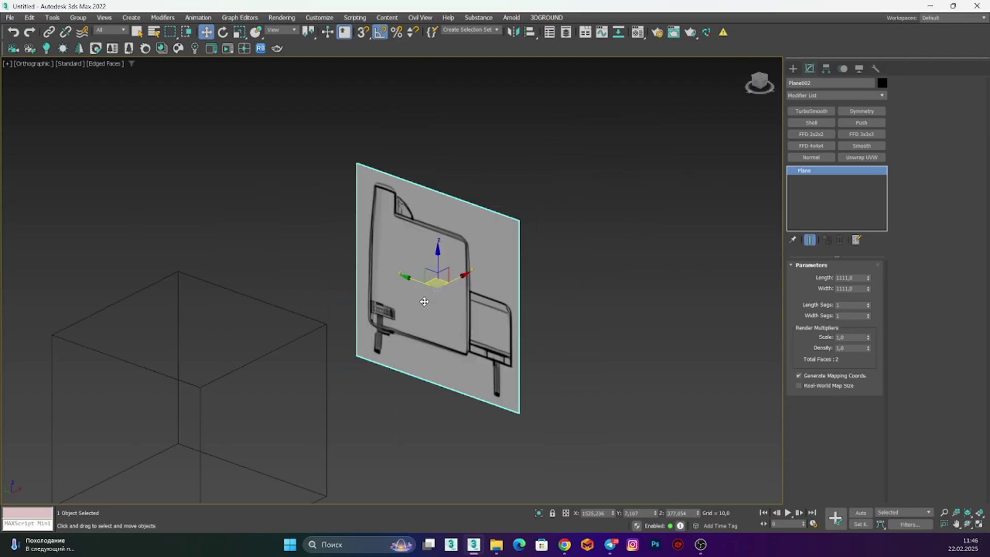
alt+middle_drag(559, 225, 432, 280)
key(t)
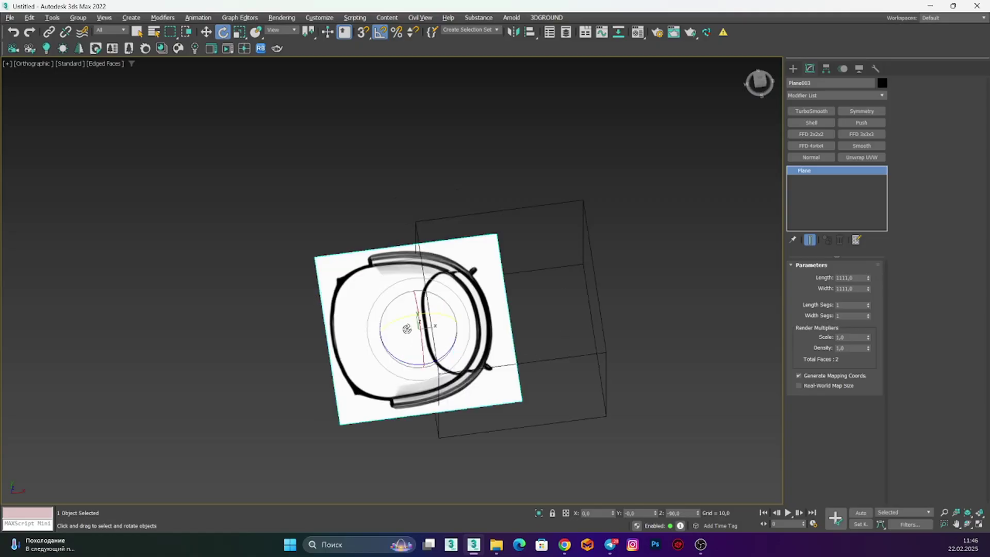
key(w)
drag(331, 346, 416, 334)
alt+middle_drag(417, 334, 428, 289)
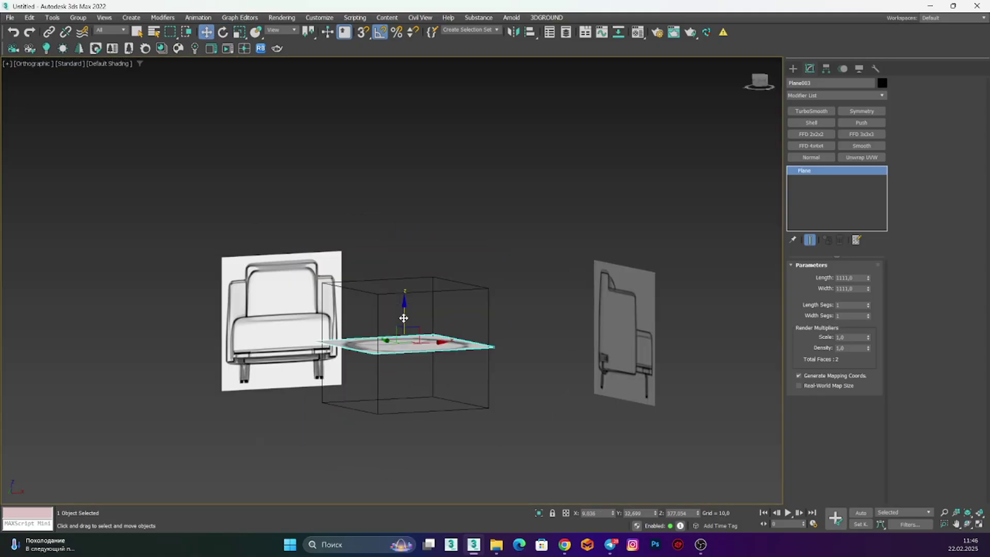
scroll(428, 289, down, 5)
Select all three reference planes and apply their Object Properties changes
key(ctrl+a)
right_click(392, 324)
click(409, 349)
key(Return)
key(f)
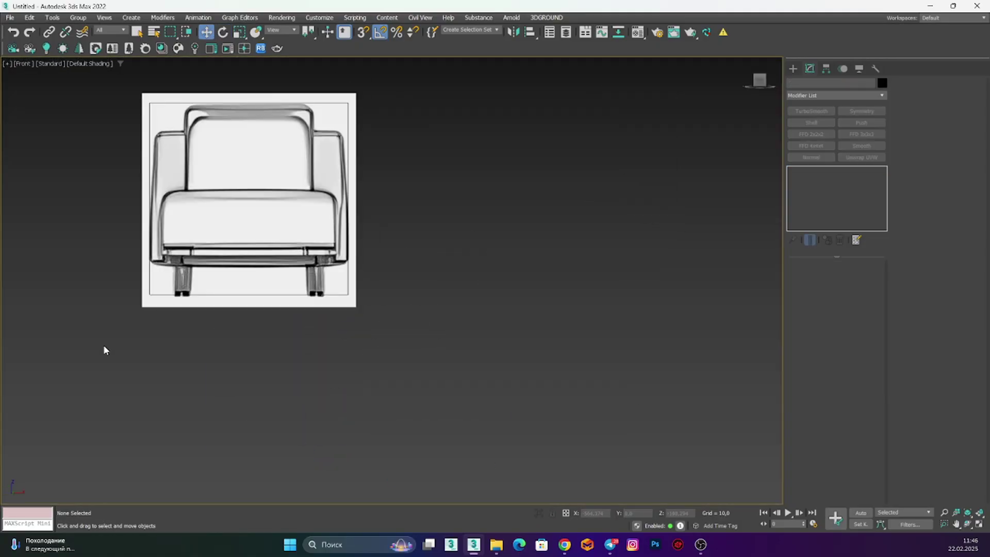
scroll(397, 249, up, 4)
scroll(398, 249, down, 5)
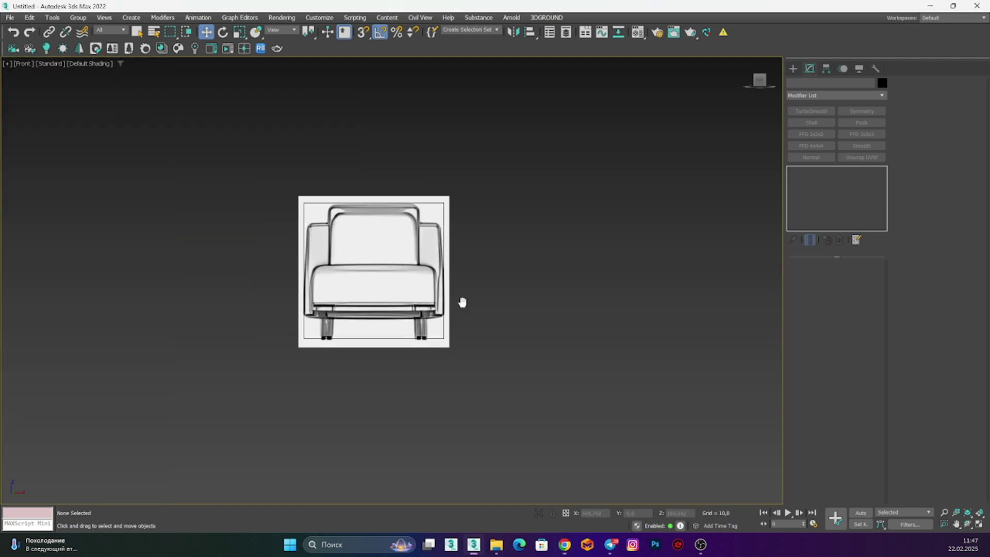
alt+middle_drag(463, 302, 459, 327)
Create a new box for the seat cushion
key(t)
key(f)
click(793, 69)
click(810, 134)
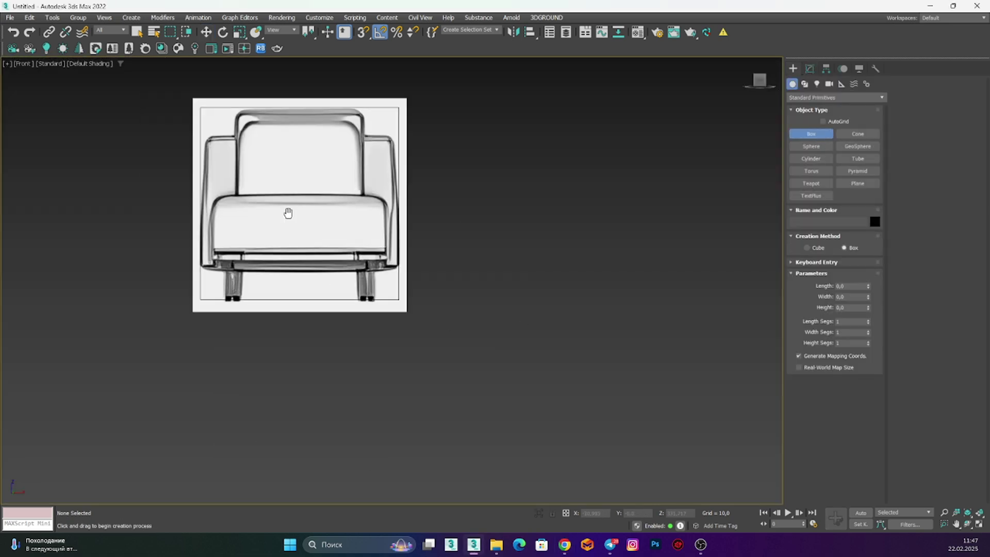
scroll(288, 213, up, 3)
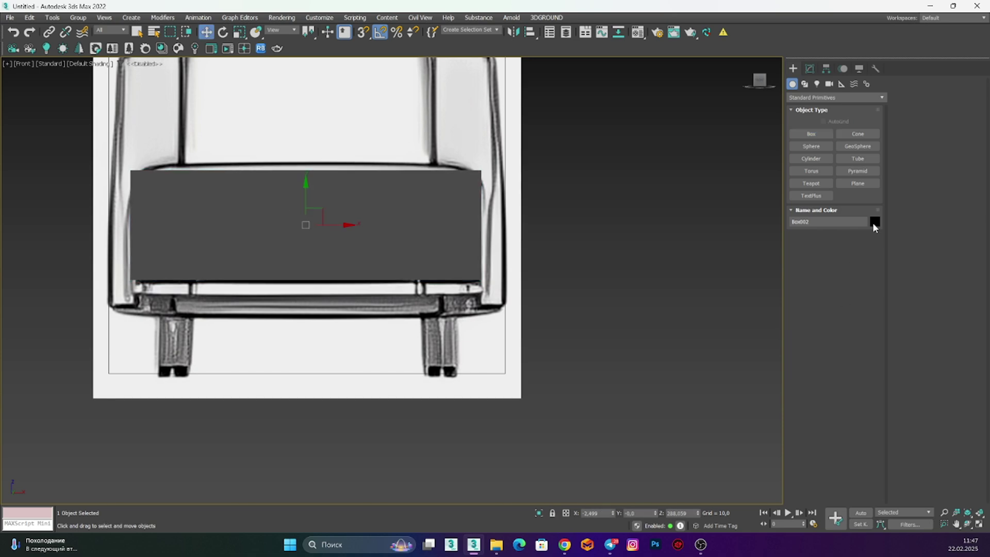
click(874, 223)
Move the cushion box's vertices out to the seat outline over the top reference
drag(574, 294, 574, 295)
drag(388, 302, 388, 170)
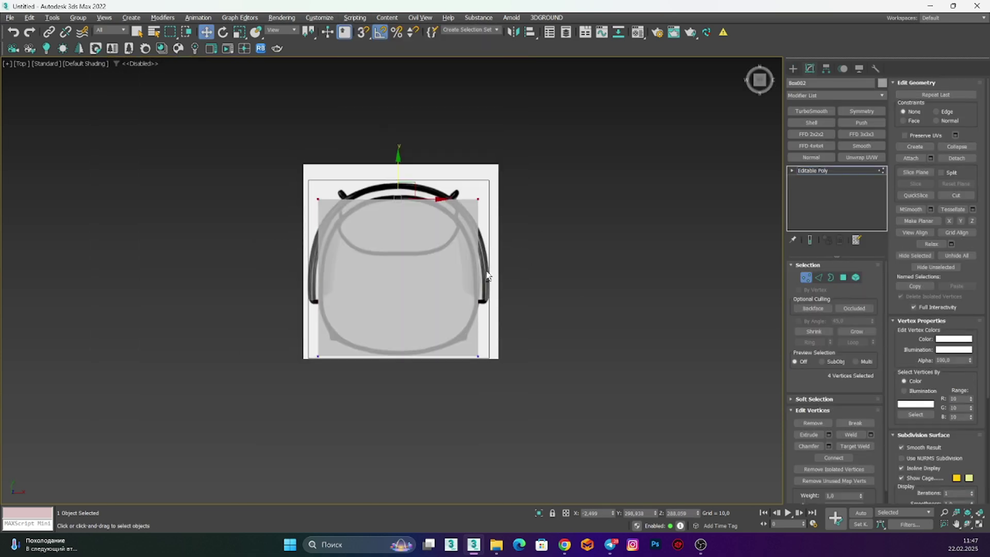
key(2)
scroll(388, 310, up, 2)
scroll(389, 360, up, 2)
key(1)
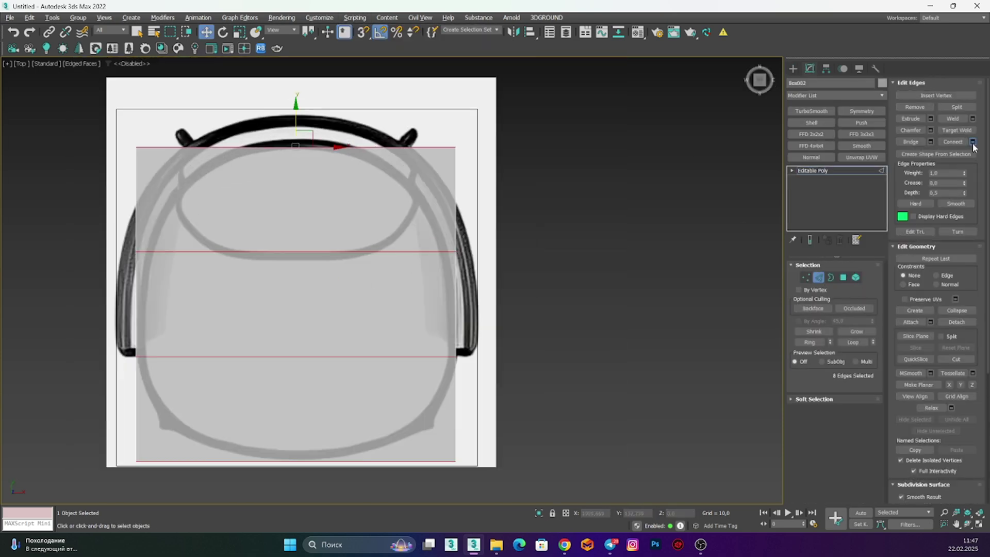
key(F4)
click(456, 459)
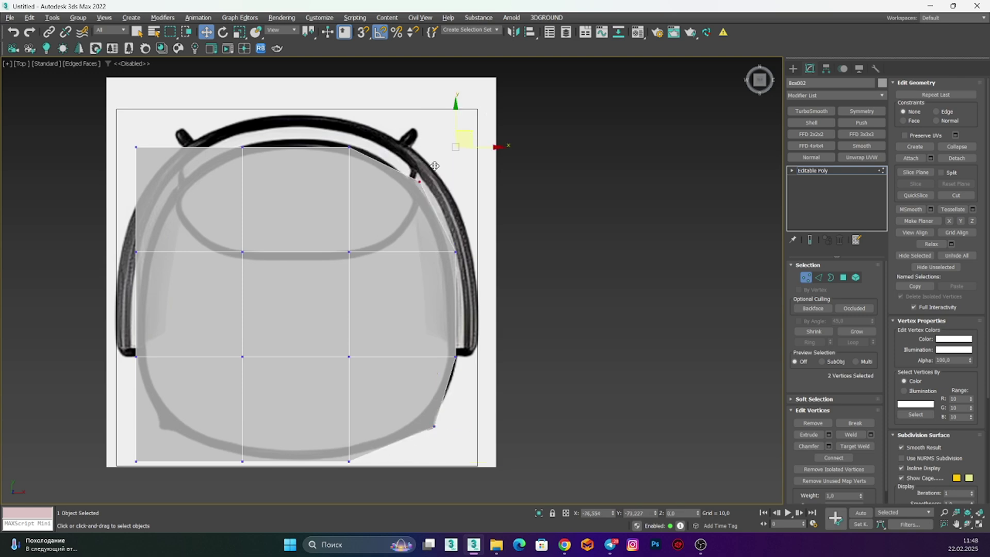
Add a Symmetry modifier and select the cushion's centre edges
click(861, 111)
alt+middle_drag(485, 201, 403, 301)
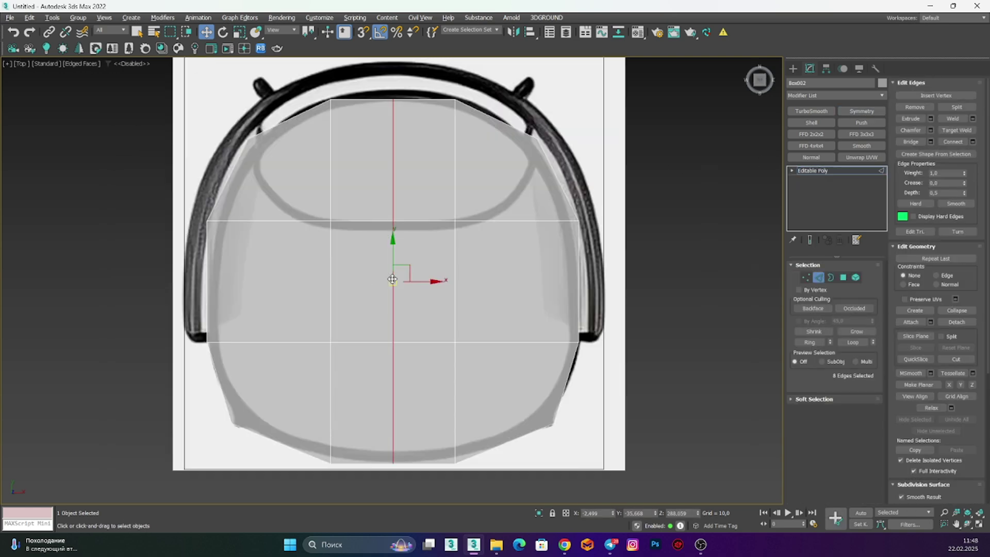
key(f)
scroll(227, 210, up, 2)
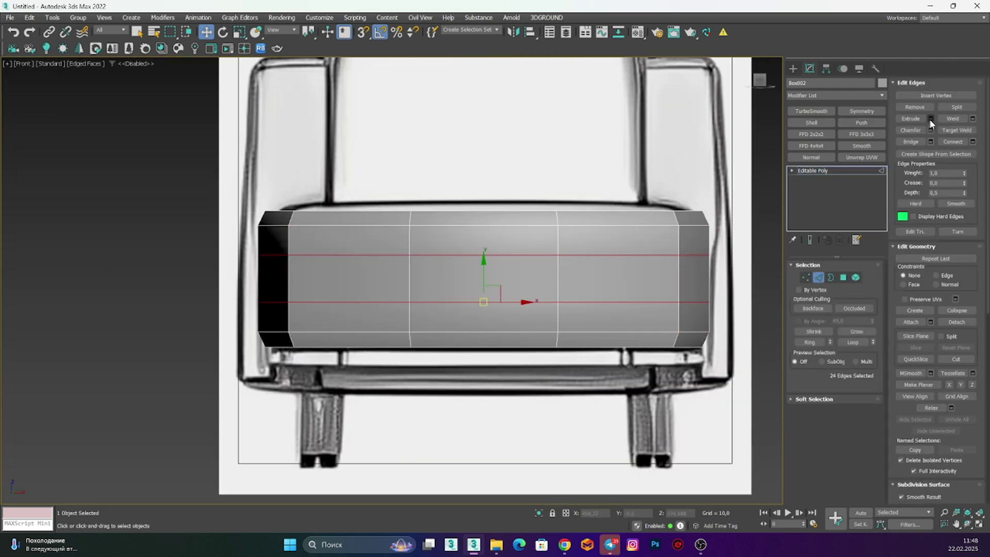
Select all the cushion polygons in top view and apply Inset
key(4)
key(t)
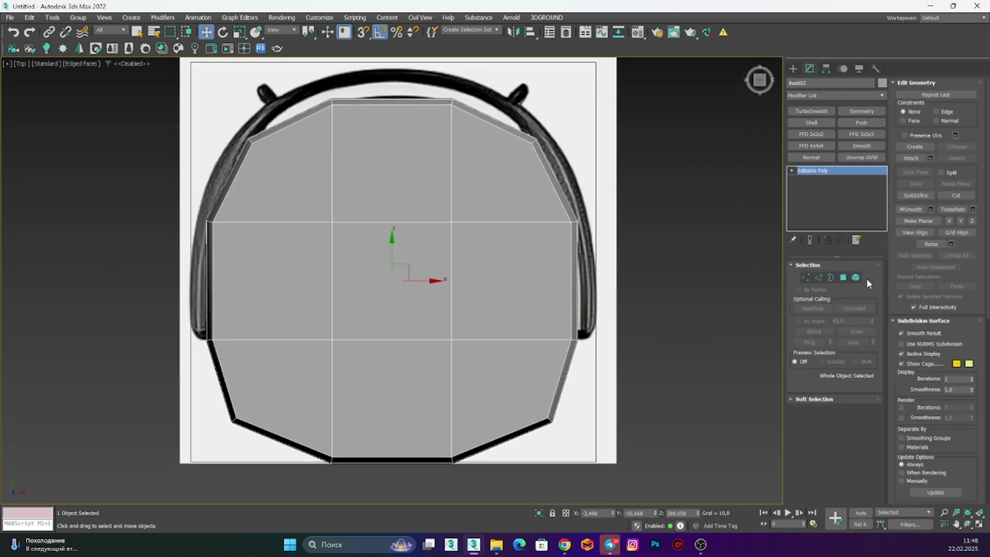
click(480, 206)
key(ctrl+a)
click(856, 439)
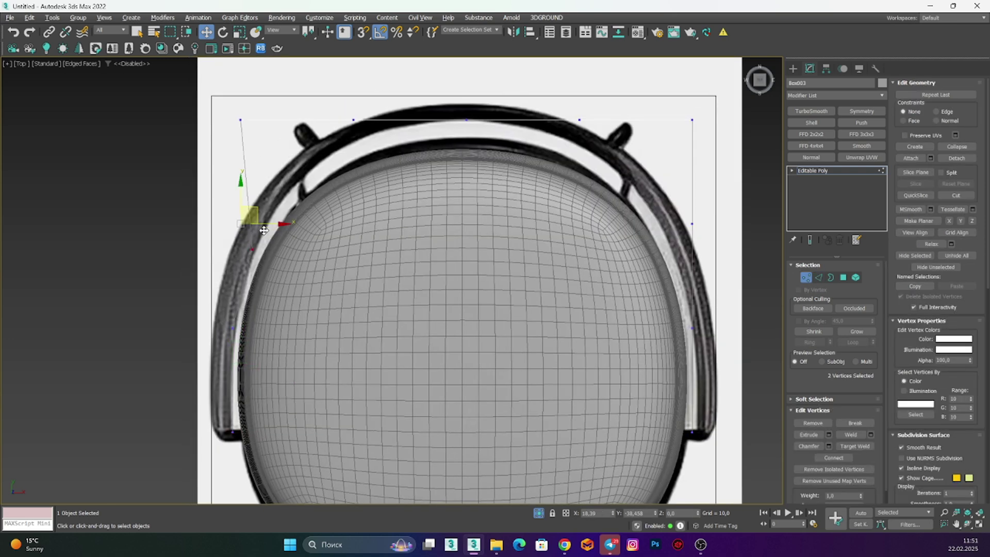
In wireframe, drag the backrest vertex up to the top edge and add Symmetry
key(F3)
drag(263, 230, 239, 129)
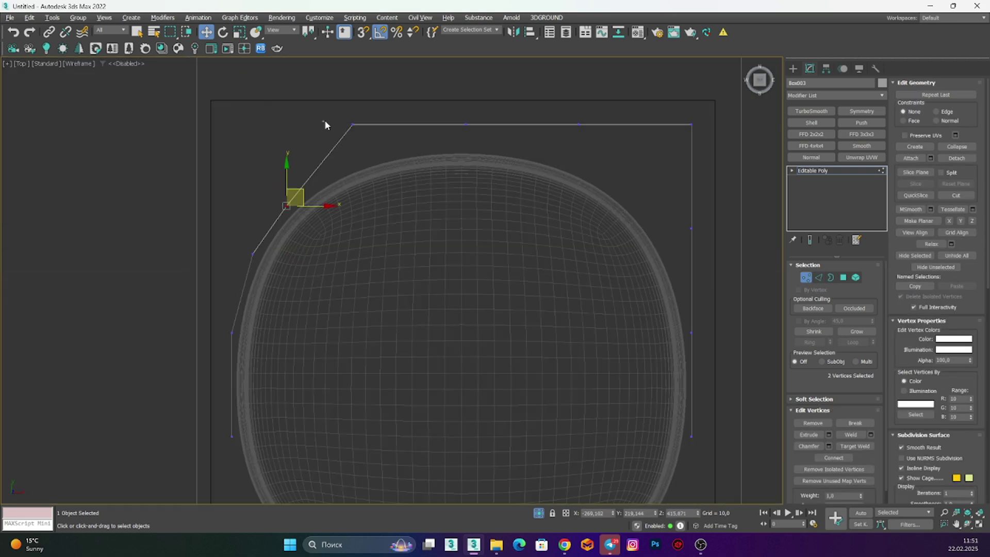
scroll(483, 128, up, 2)
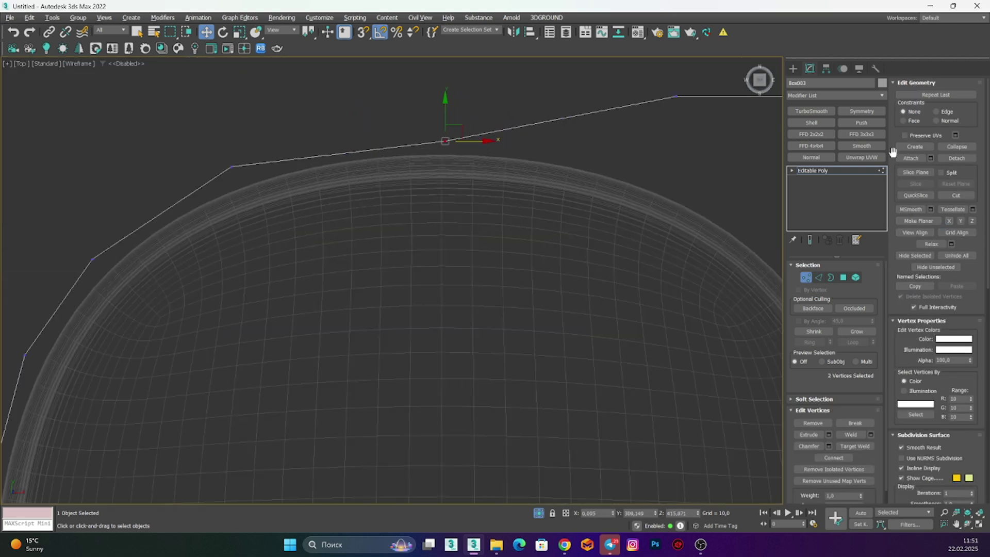
click(862, 111)
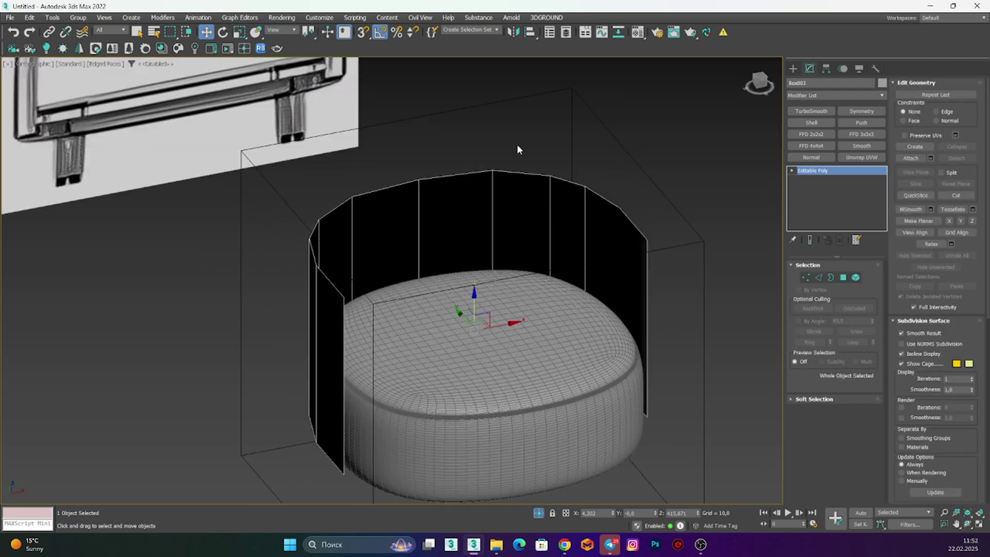
Add TurboSmooth to the backrest and check it against the side reference in Left view
mouse_move(458, 214)
alt+middle_down()
mouse_move(376, 221)
mouse_move(413, 103)
alt+middle_up()
click(811, 111)
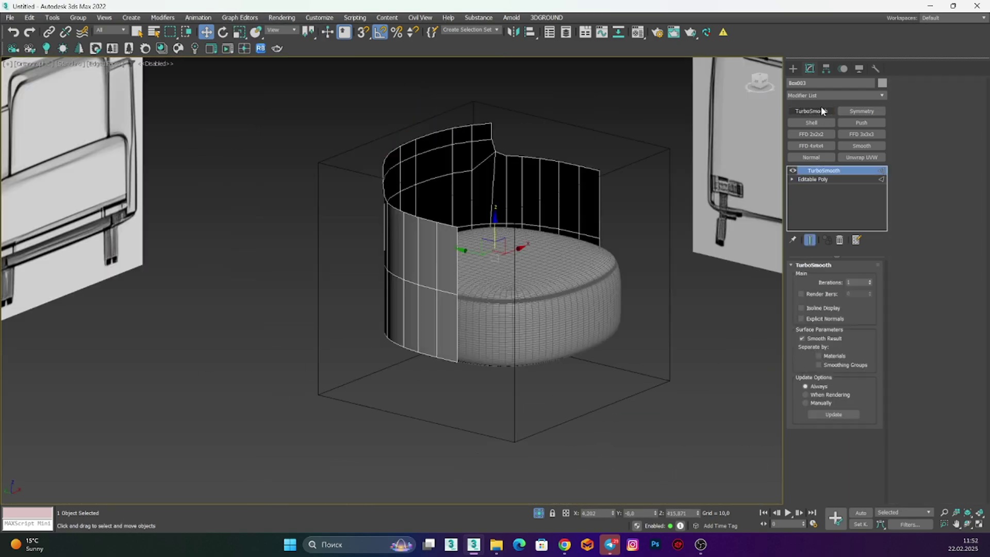
alt+middle_drag(567, 173, 566, 173)
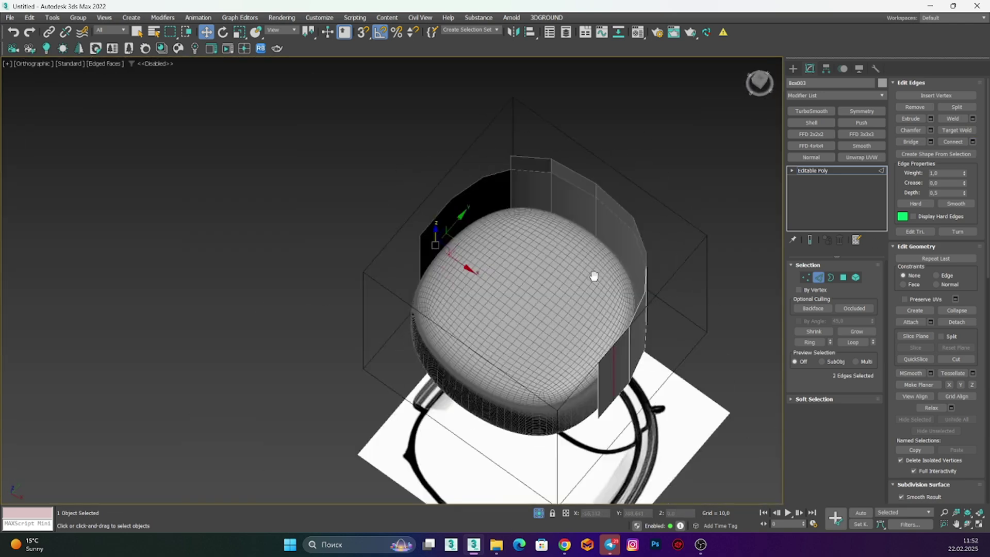
key(l)
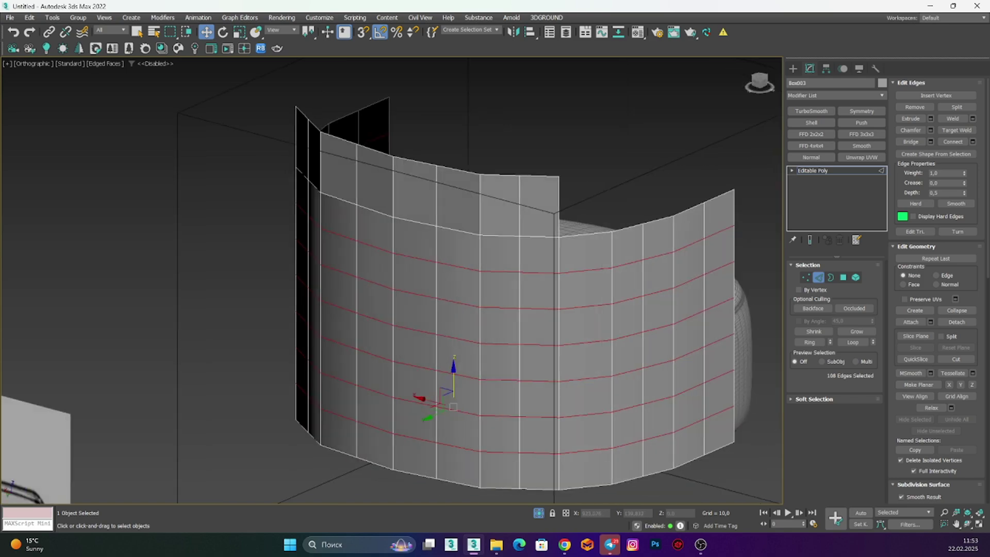
scroll(216, 388, up, 3)
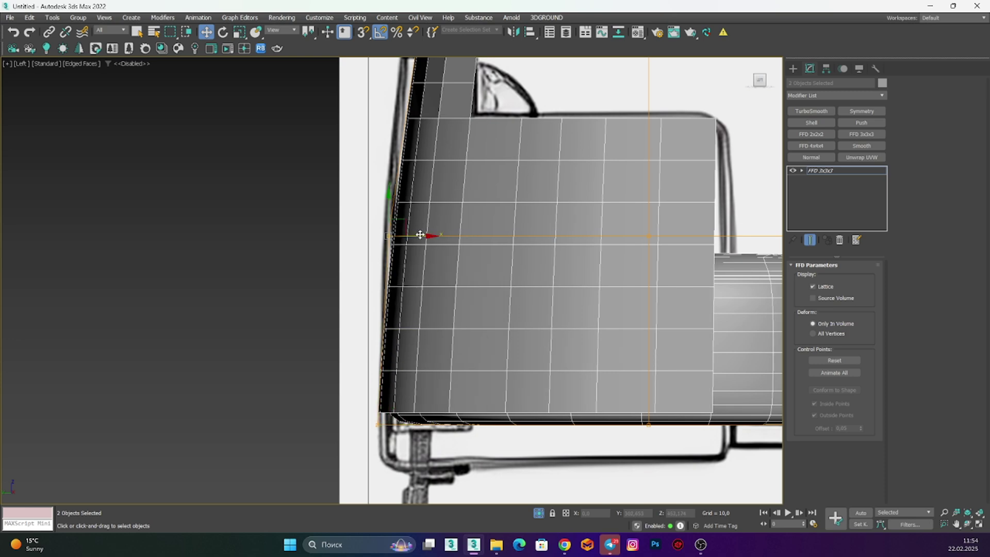
Frame the chair and its FFD lattice, then confirm the added backrest edges
middle_drag(420, 234, 415, 340)
scroll(620, 344, down, 3)
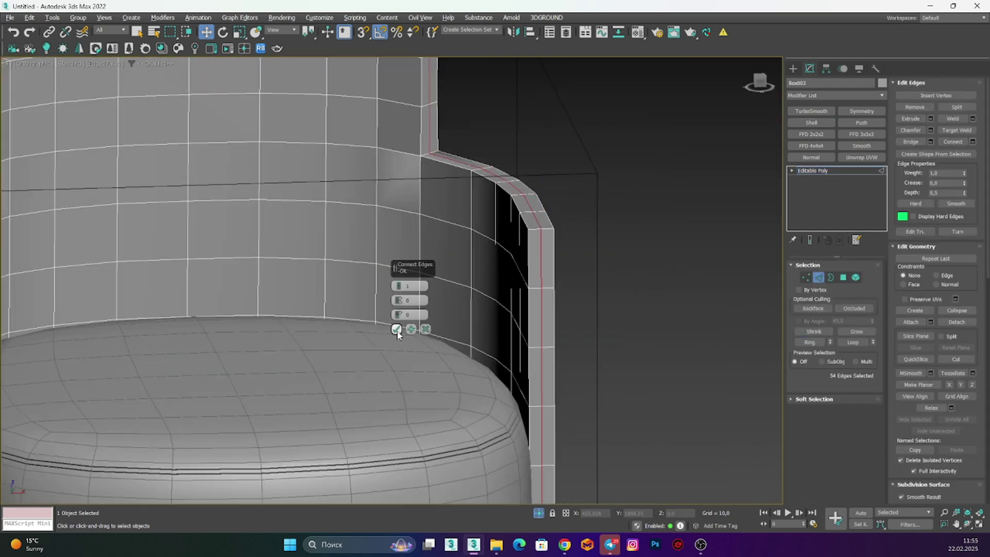
click(396, 329)
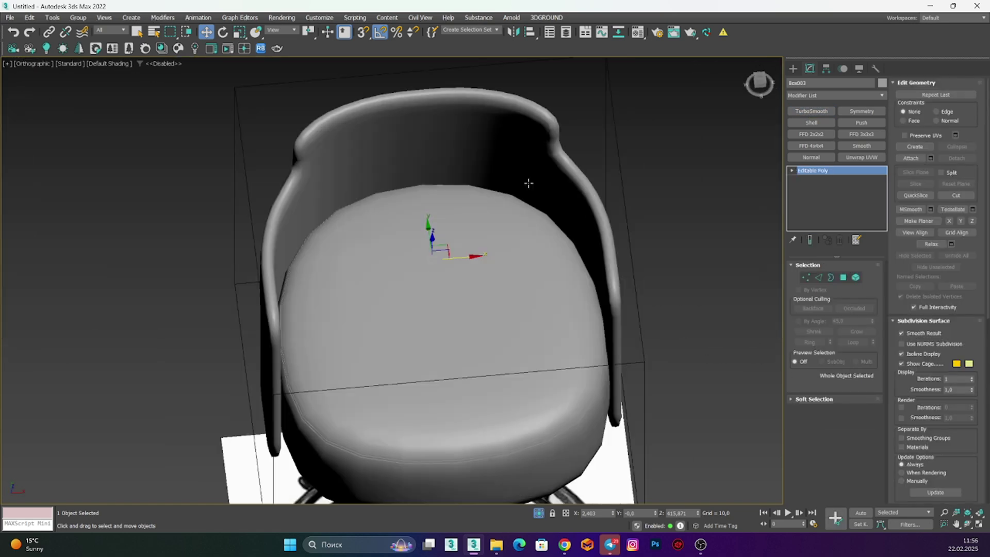
Select a ring of backrest edges and add a Push modifier set to -0,1
click(818, 277)
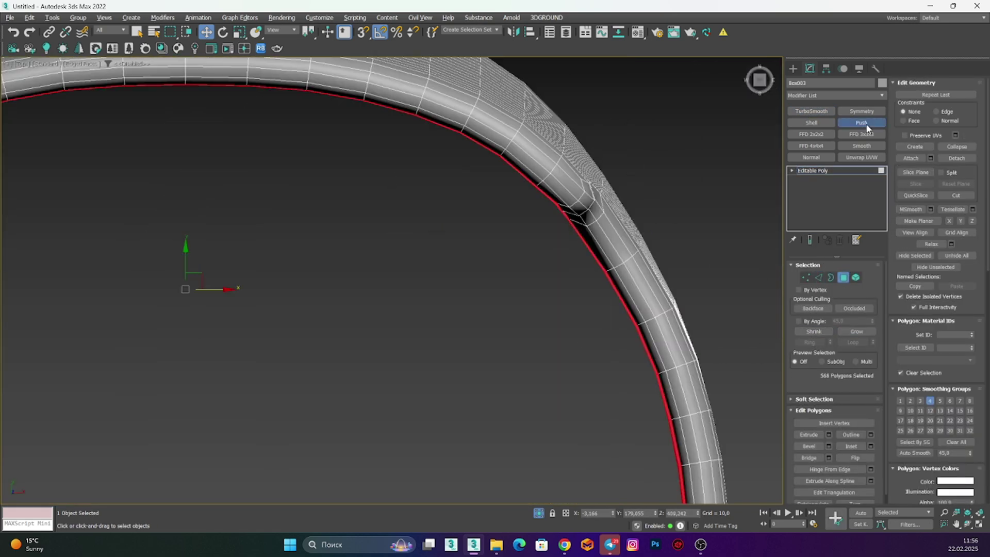
click(861, 122)
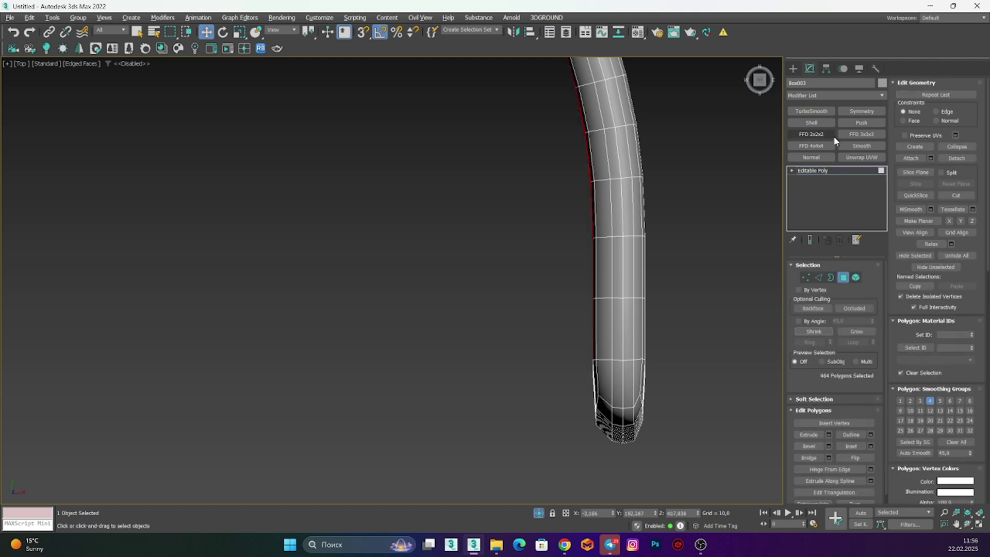
drag(877, 276, 878, 280)
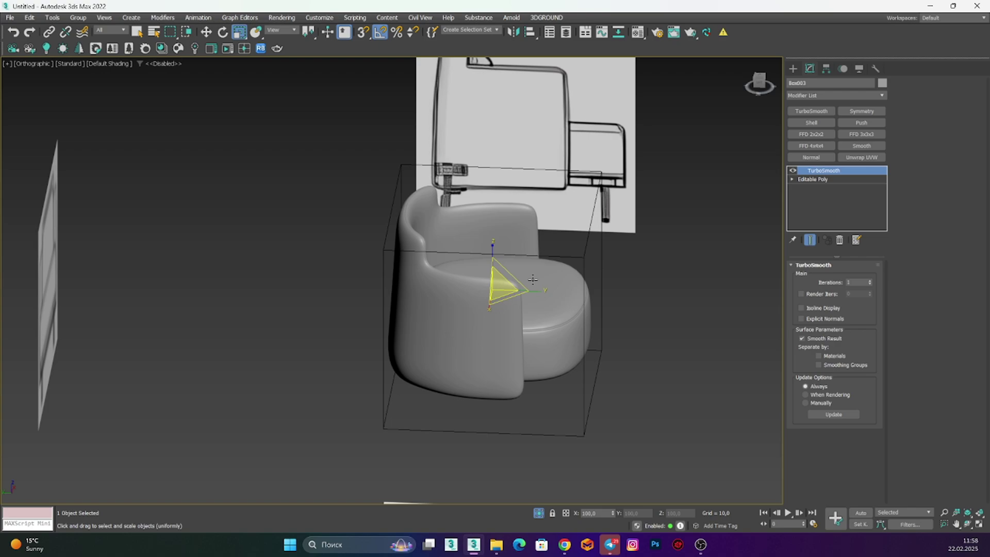
alt+middle_drag(533, 279, 495, 281)
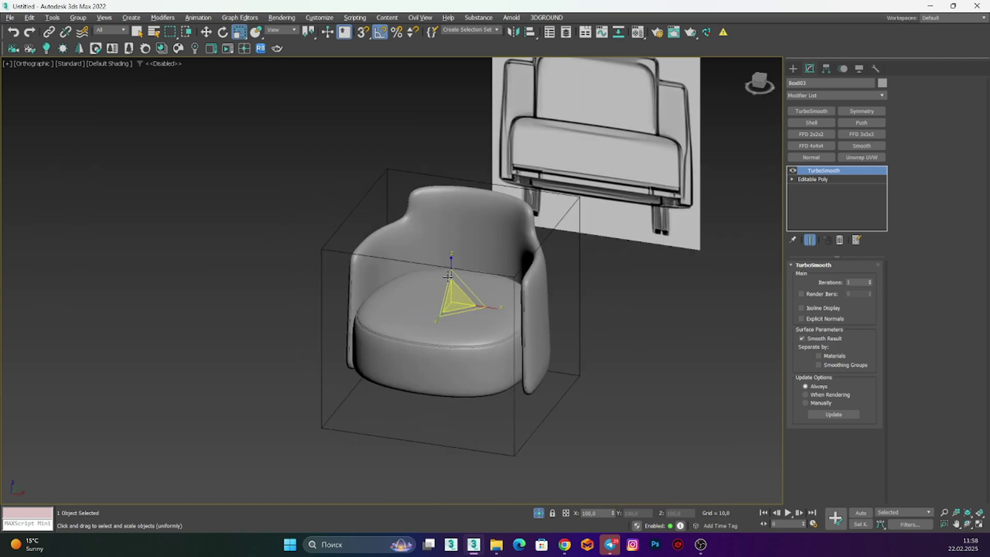
scroll(494, 281, down, 5)
scroll(478, 282, up, 5)
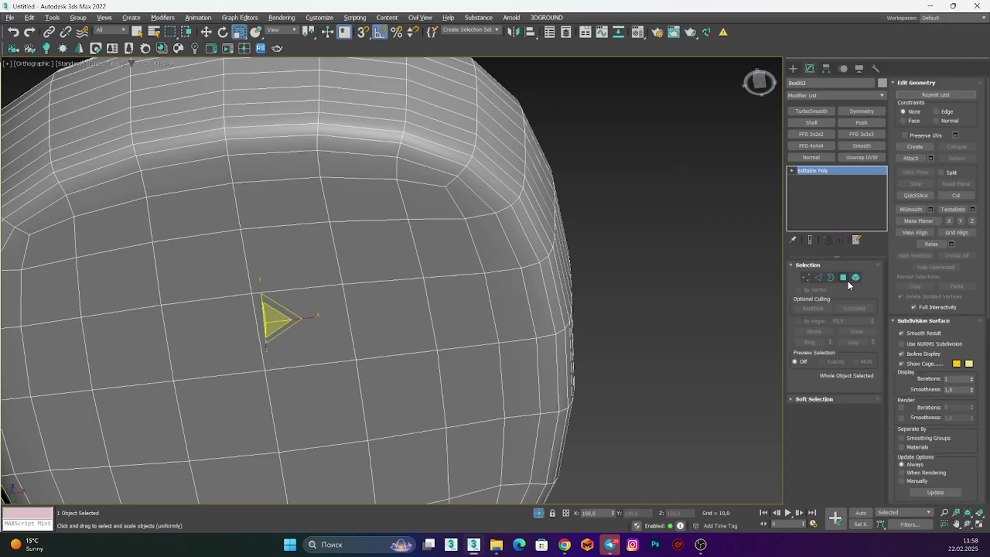
Detach the cushion's bottom polygons as a plate, add Shell and chamfer its rim edges
click(844, 278)
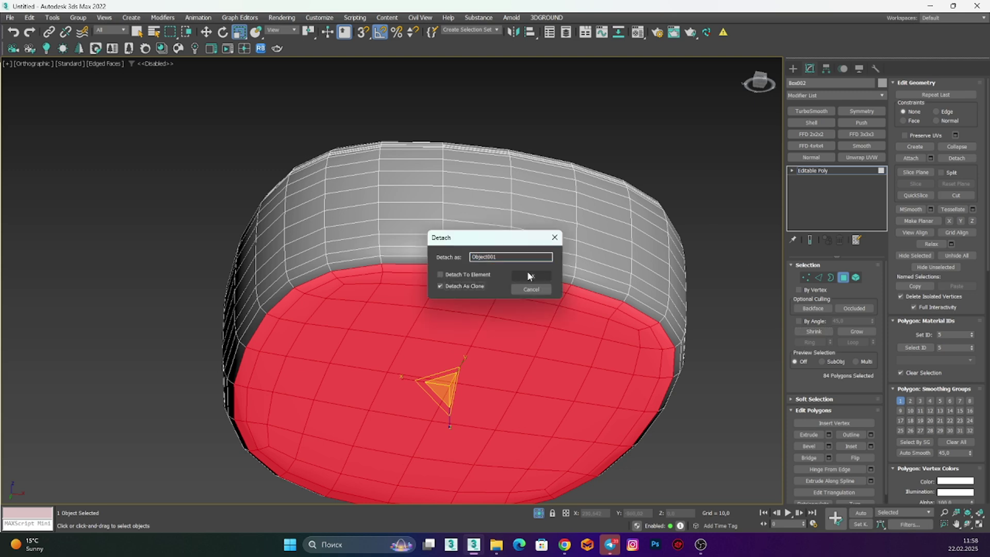
click(528, 276)
key(f)
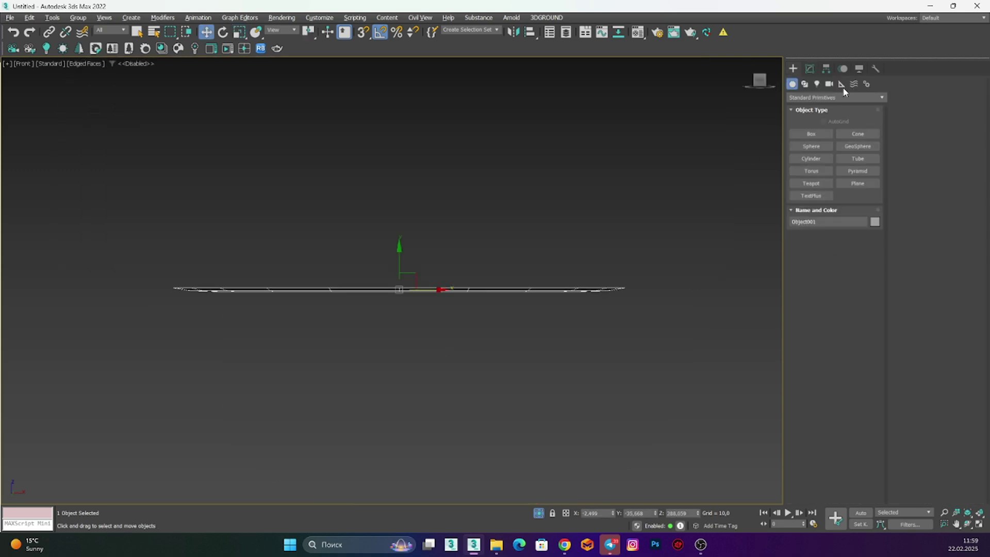
click(809, 68)
click(811, 122)
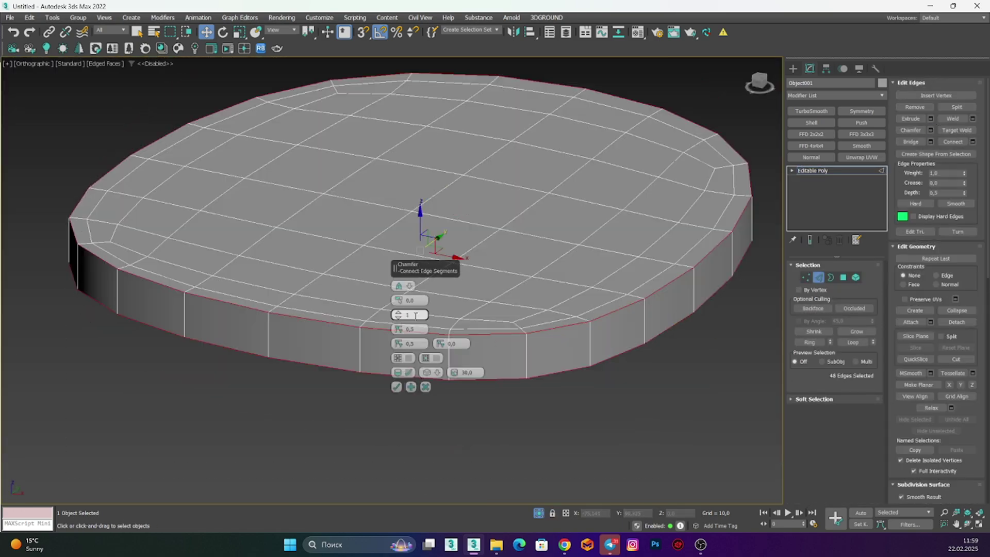
click(396, 387)
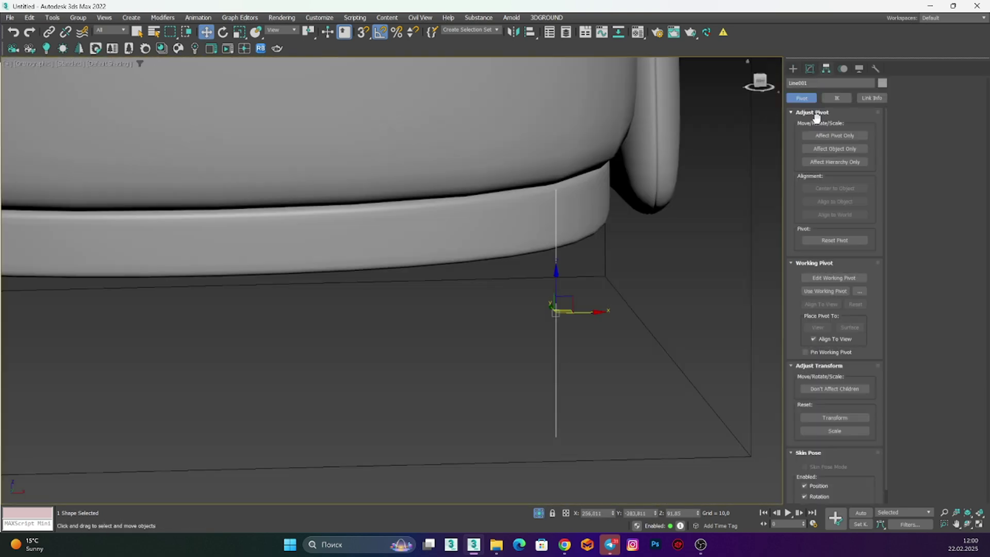
Make the leg line render in renderer and viewport with 22,88 radial thickness
click(810, 69)
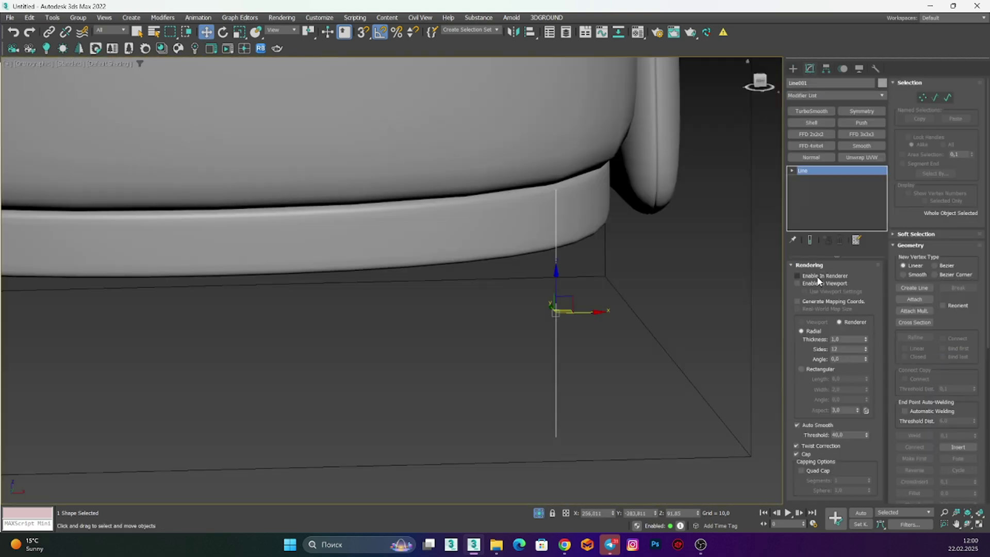
click(797, 283)
scroll(538, 307, up, 5)
scroll(538, 306, down, 3)
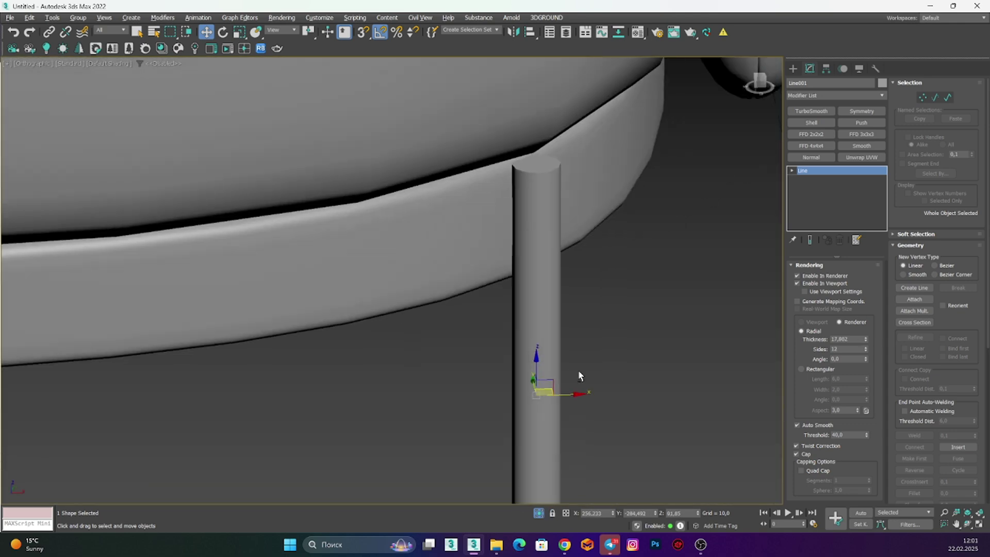
scroll(538, 307, up, 5)
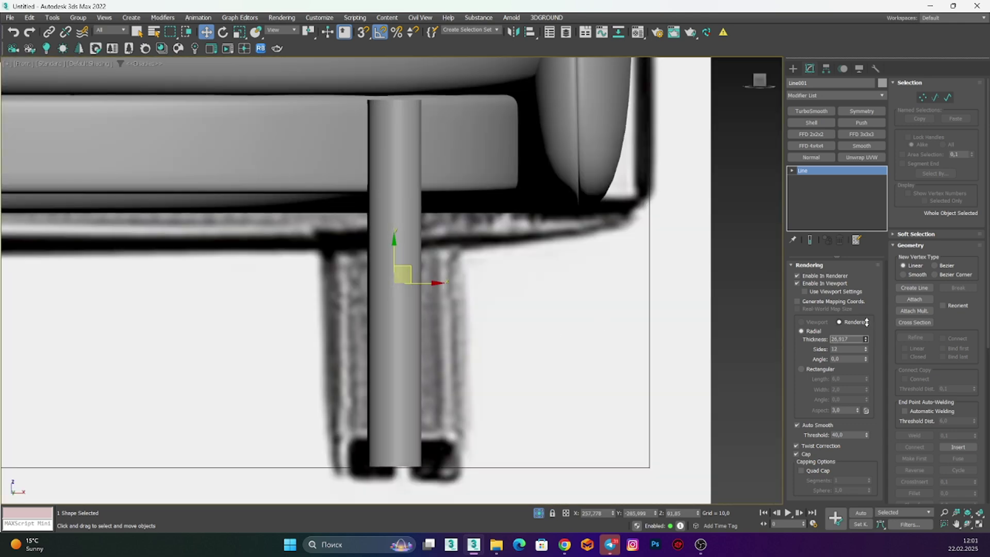
Switch to the armchair reference photos and scroll through them
key(alt+Tab)
key(alt+Tab)
scroll(772, 432, up, 2)
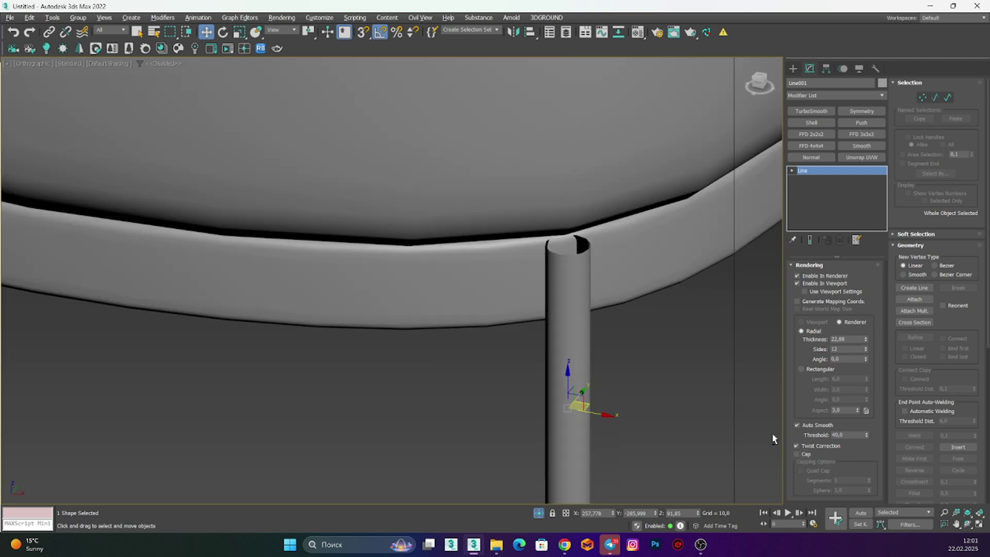
scroll(527, 382, down, 5)
scroll(575, 290, up, 5)
scroll(575, 291, down, 3)
scroll(503, 216, down, 3)
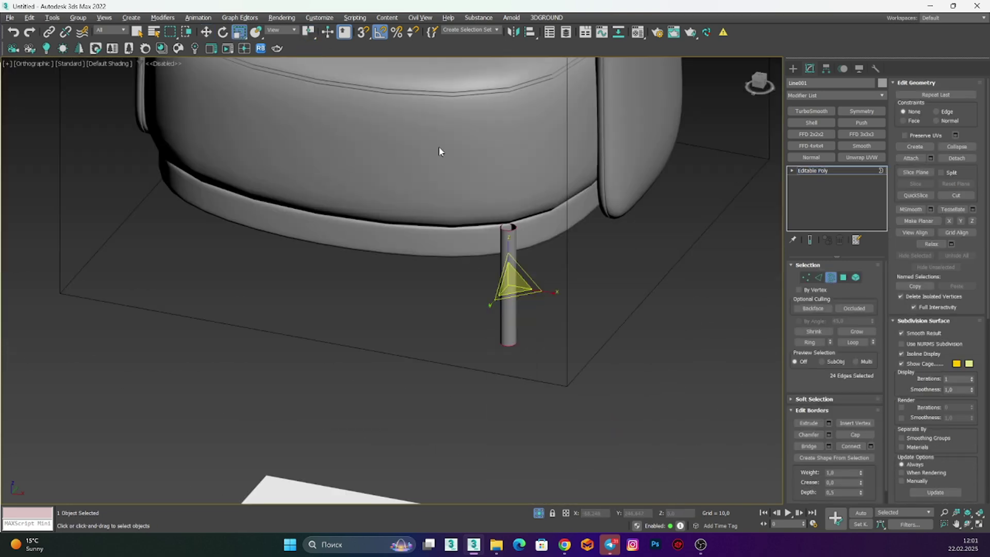
scroll(512, 342, up, 5)
scroll(513, 342, down, 3)
scroll(503, 224, up, 3)
Select the leg's end edges with edged faces shown and start chamfering them
key(F4)
key(2)
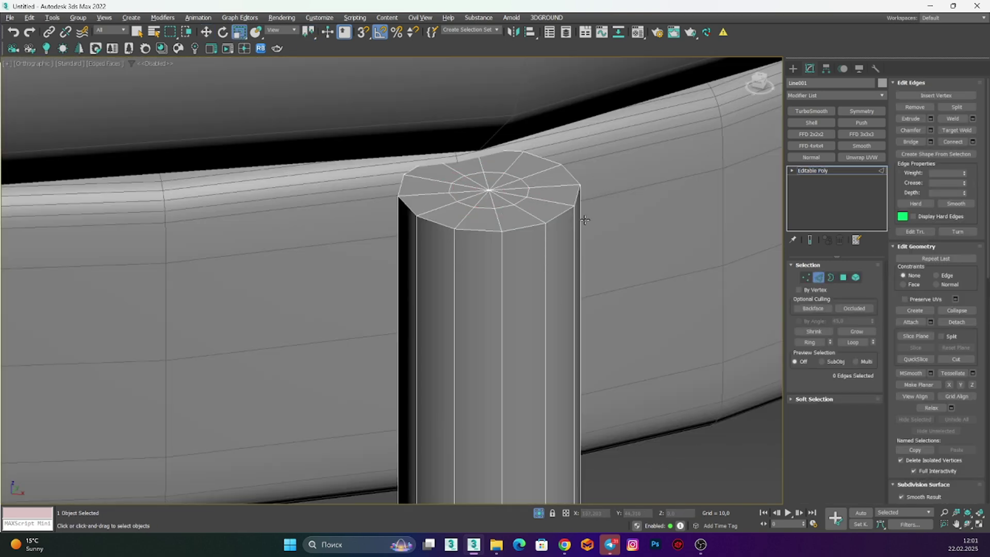
alt+middle_drag(581, 216, 428, 350)
key(ctrl+shift+c)
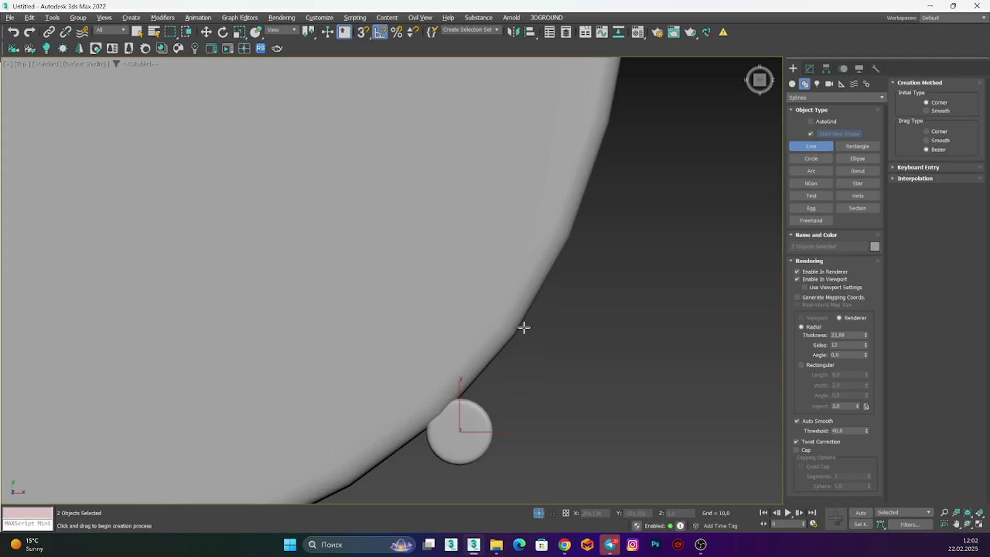
Draw a line wrapping around the top of the leg in wireframe view
scroll(598, 207, down, 2)
key(F3)
click(601, 205)
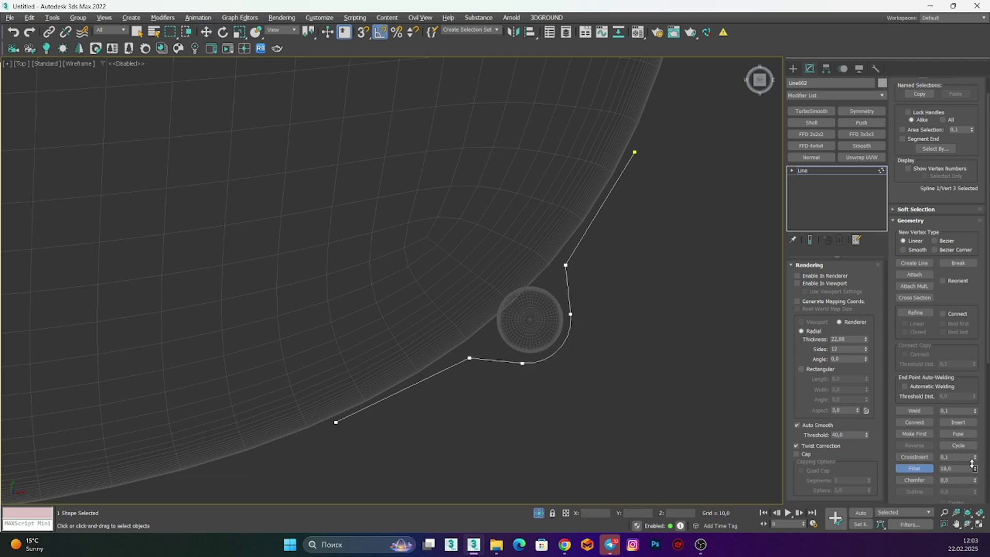
alt+middle_drag(649, 194, 679, 146)
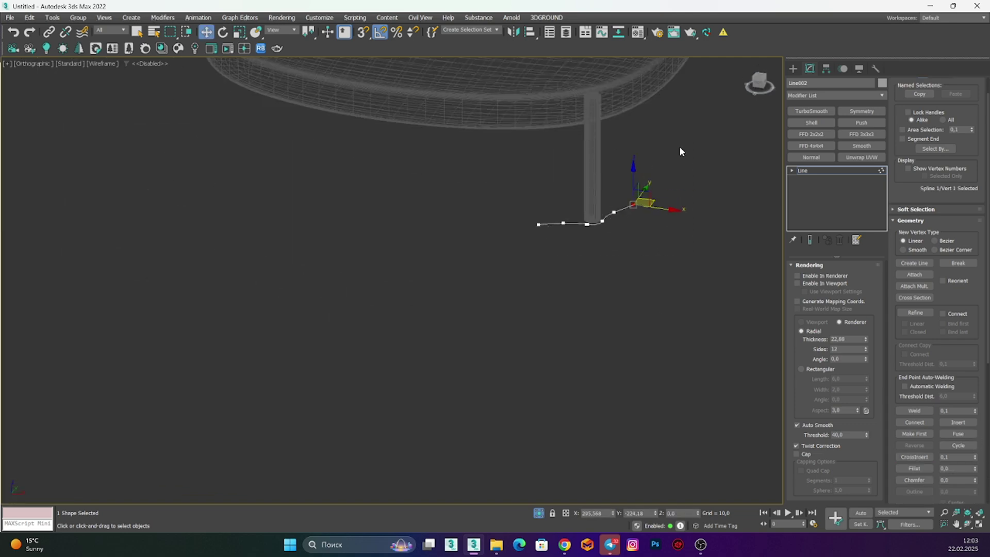
key(F3)
Render the strap line in the viewport with a Rectangular profile and select its far end point
click(797, 283)
click(800, 368)
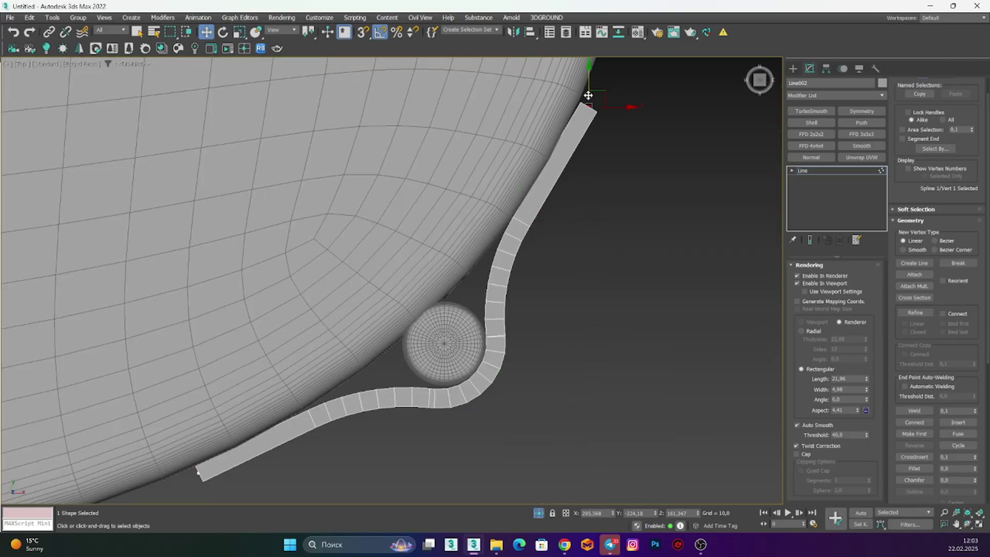
middle_drag(288, 391, 335, 347)
click(253, 420)
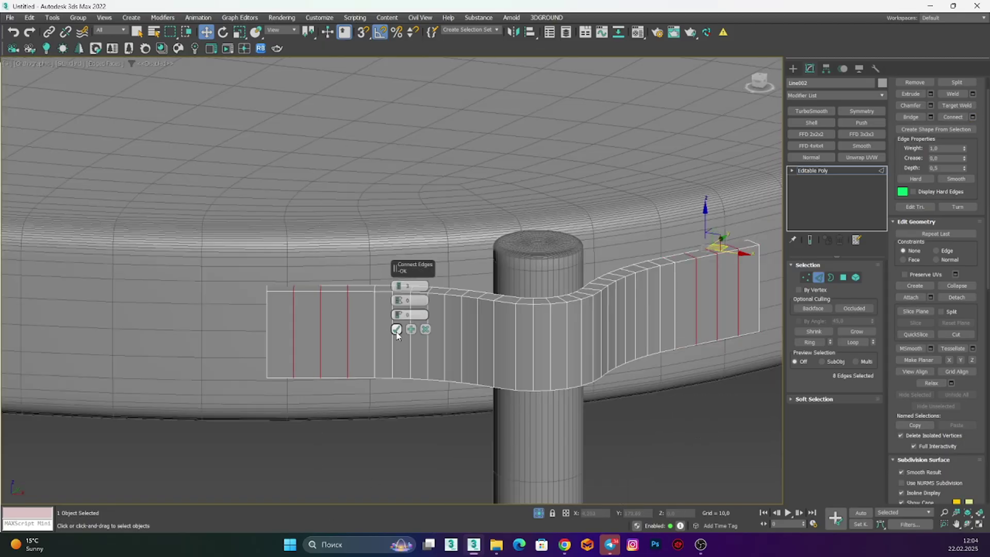
Connect new edge loops across the strap, then bring up the armchair's rear reference photo in Chrome
click(396, 330)
key(f)
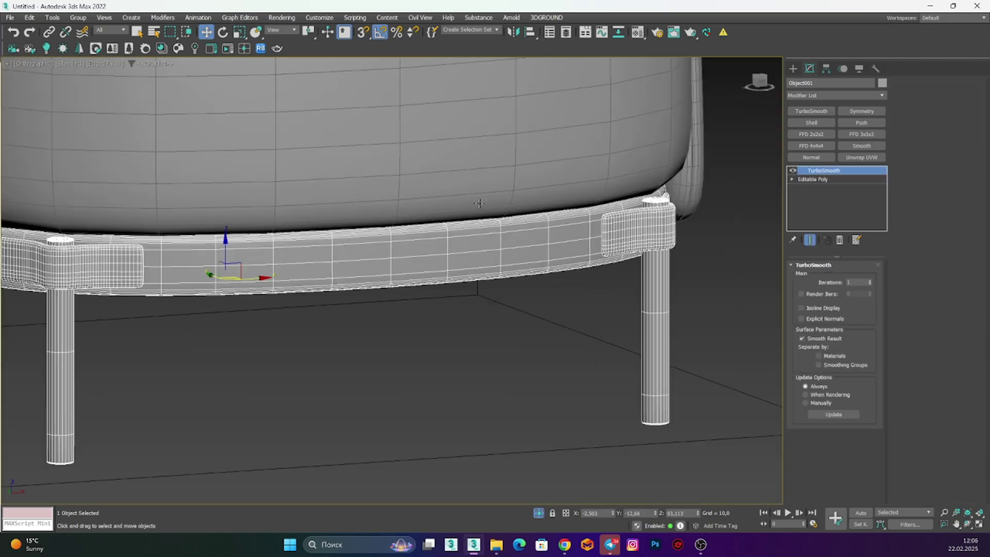
key(alt+Tab)
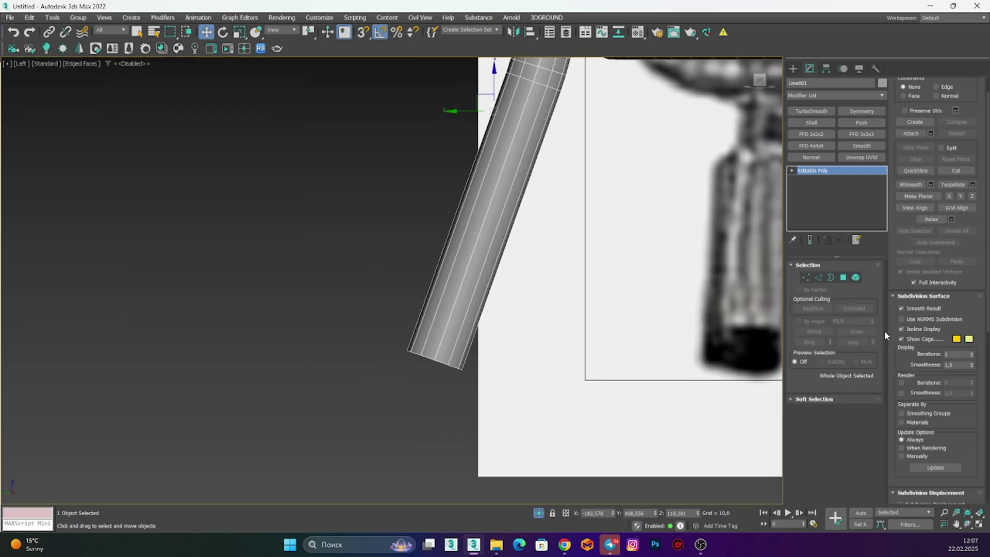
Give the metal tube's open end border a rounded two-segment chamfer
key(3)
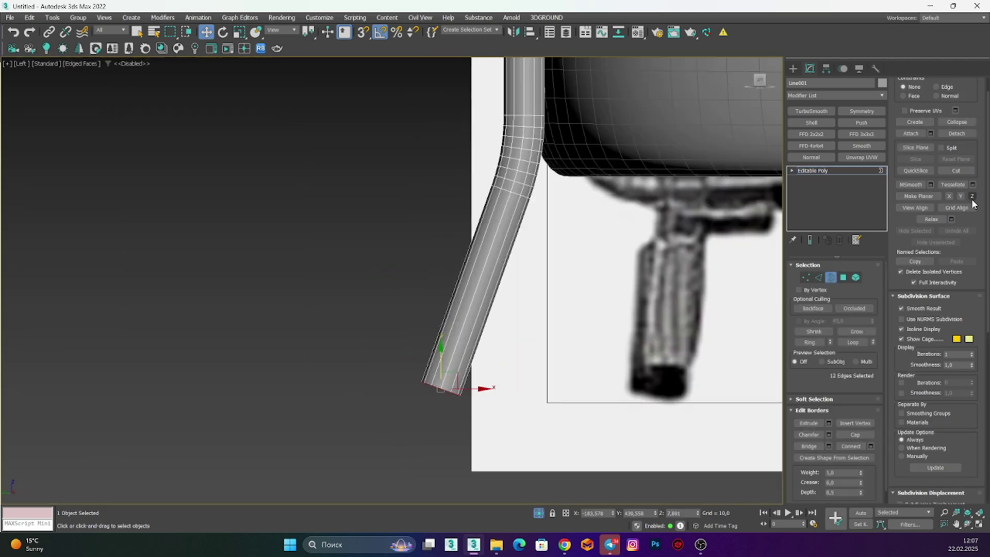
alt+middle_drag(516, 309, 466, 386)
click(465, 387)
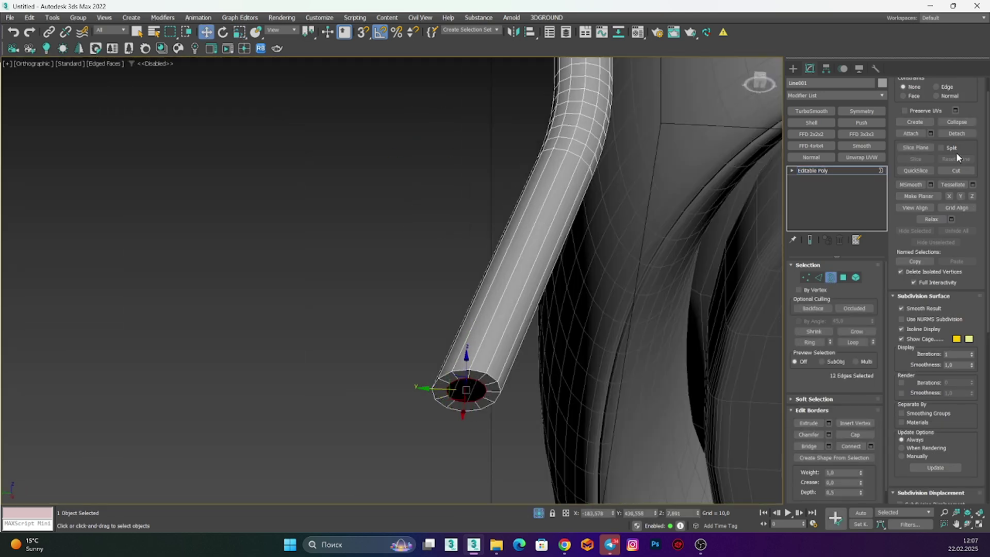
alt+middle_drag(516, 258, 572, 196)
click(818, 276)
scroll(558, 264, up, 5)
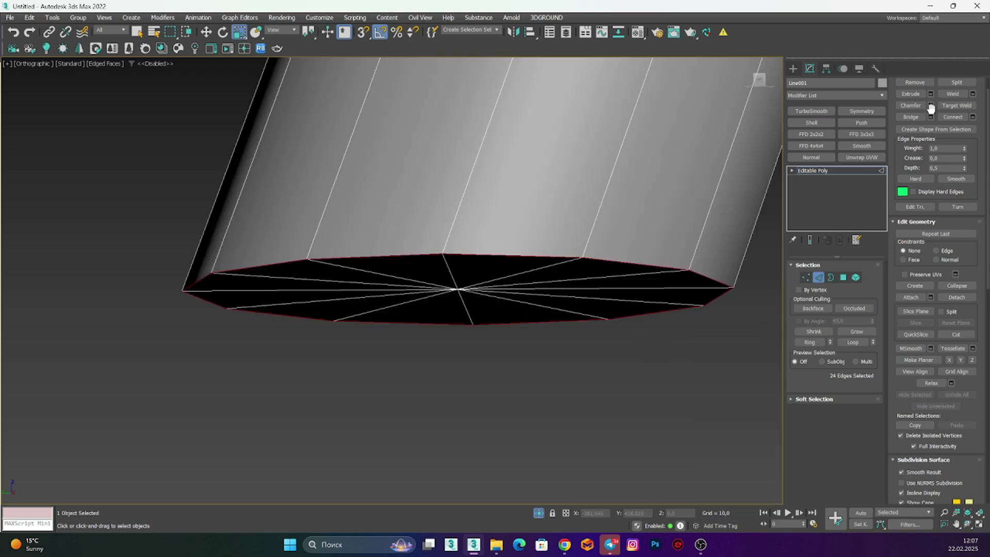
drag(399, 315, 401, 328)
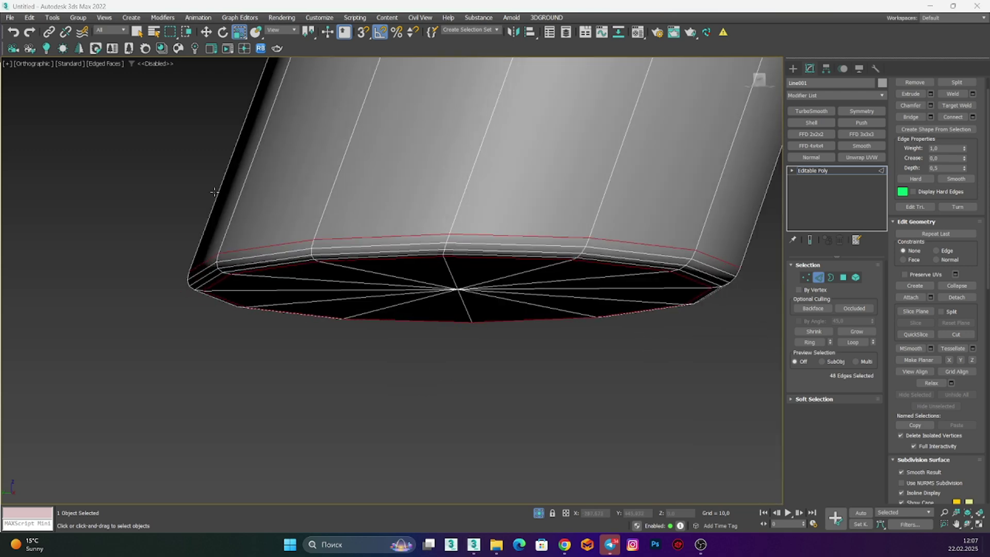
scroll(214, 192, down, 5)
Return to object level and ready the Top view with Rotate for shaping the box panel
key(2)
key(t)
key(e)
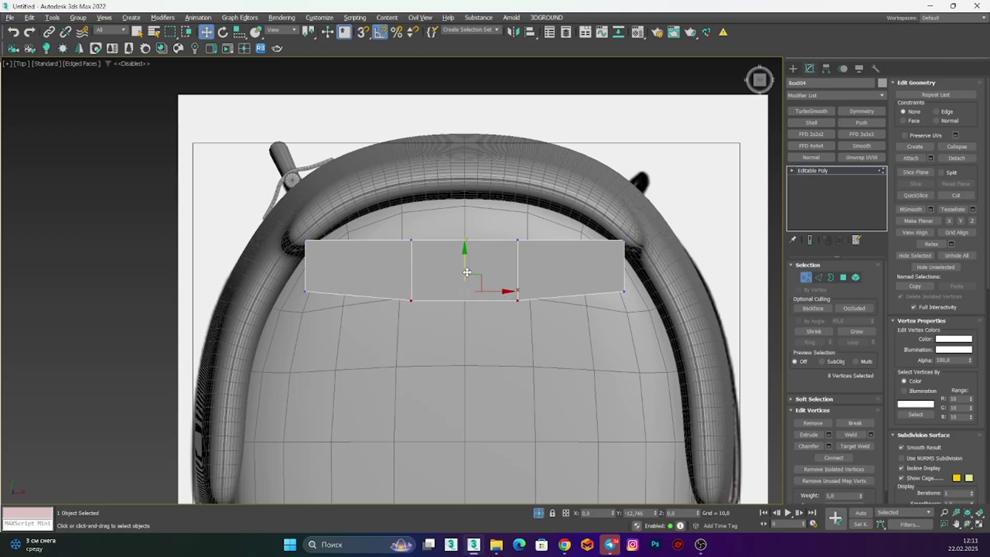
Isolate the TurboSmoothed chair Object001 with Alt+Q, hiding the references, then switch to Marvelous Designer
key(1)
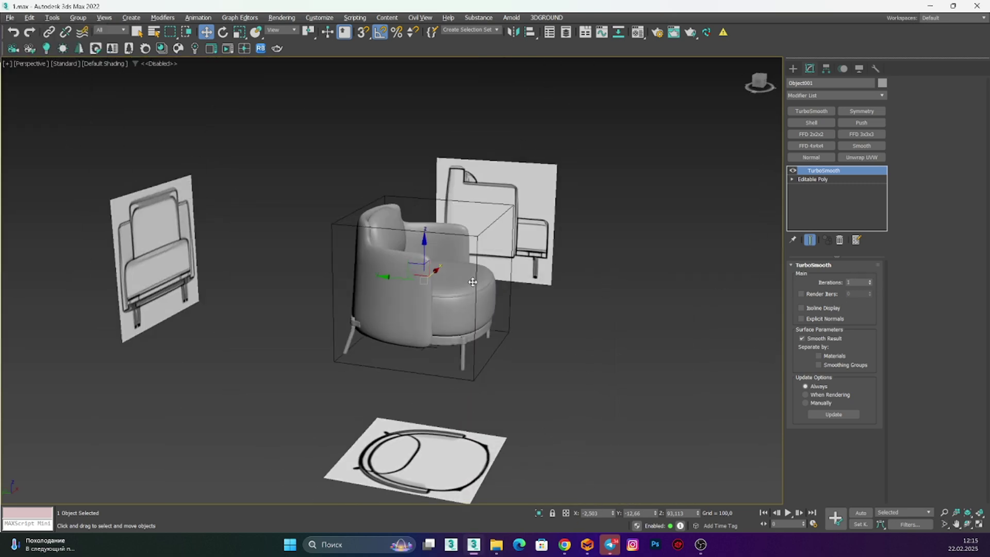
alt+middle_drag(571, 364, 542, 411)
scroll(541, 411, up, 5)
scroll(542, 411, down, 5)
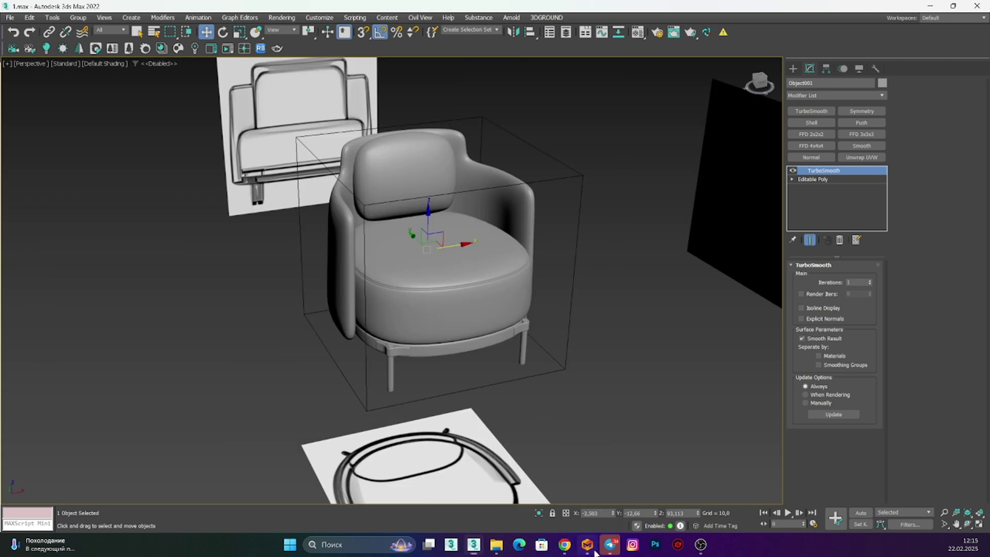
scroll(569, 288, down, 3)
click(520, 310)
key(alt+q)
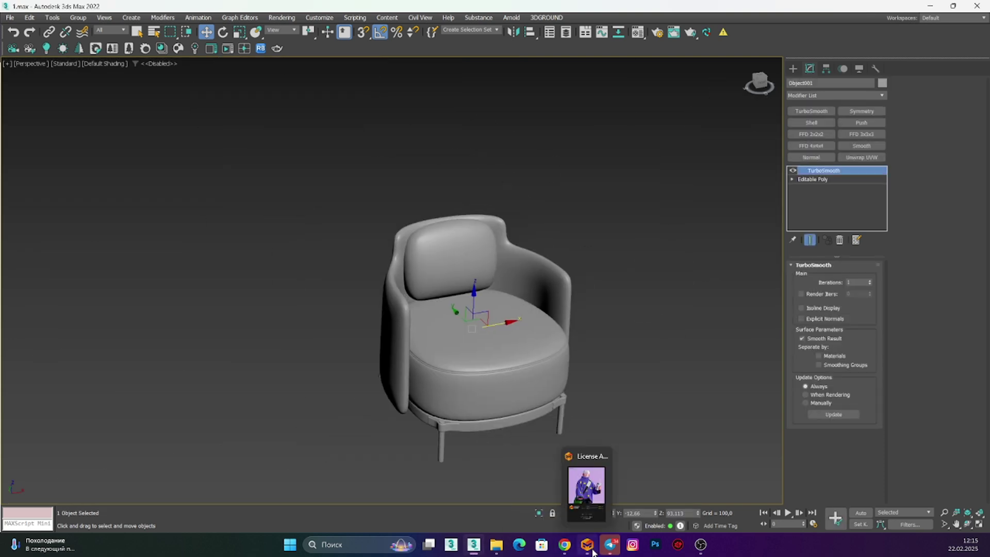
click(586, 544)
Set the pillow fabric's physical-property preset to Wool
click(592, 549)
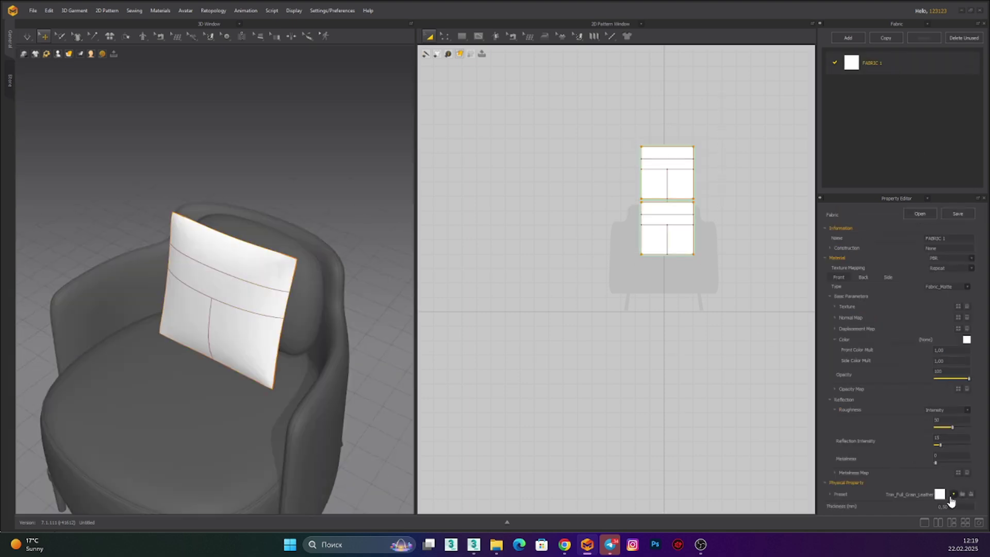
click(951, 498)
click(836, 495)
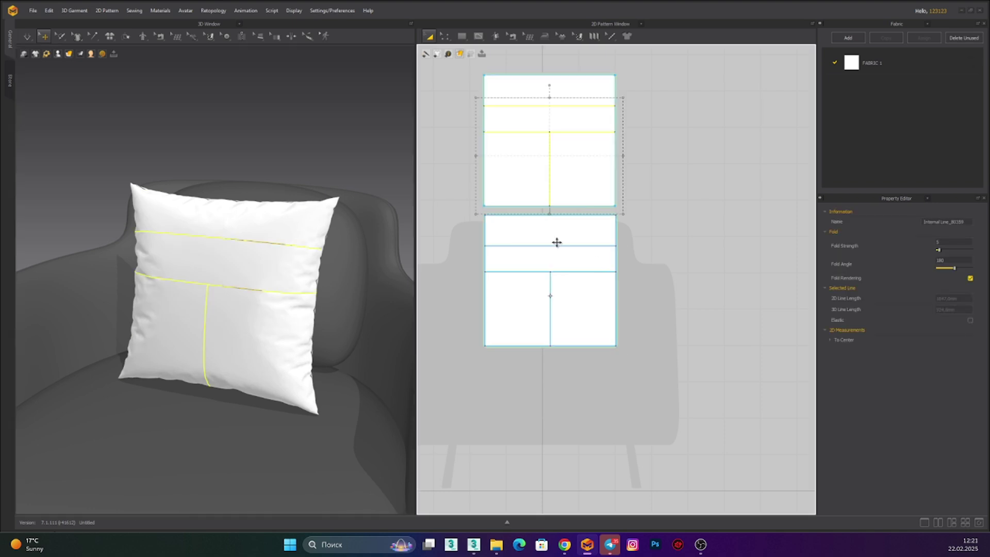
Bring up the pattern piece's right-click menu to cut and sew it into strips and squares
right_click(544, 132)
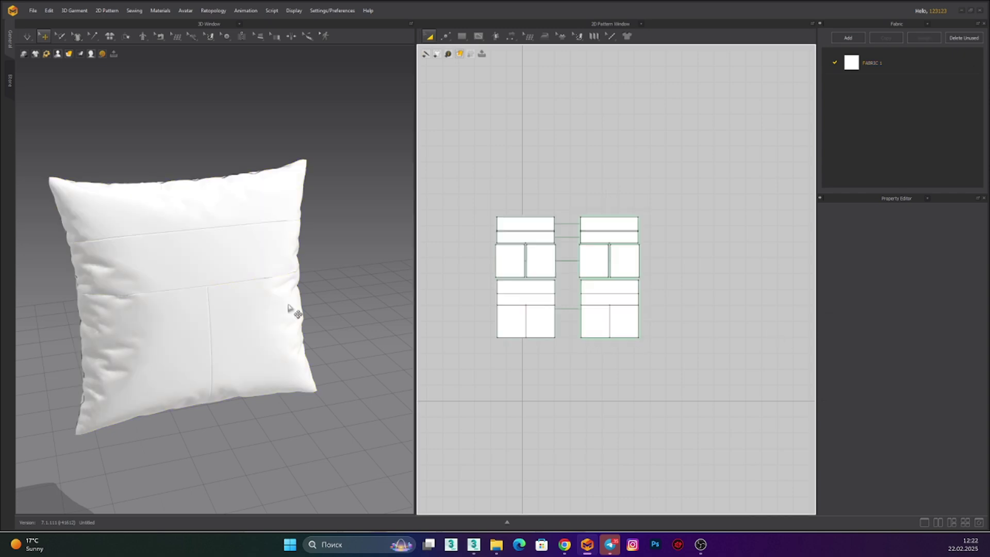
Select the pillow's second panel group and simulate it into a puffy quilted shape
drag(711, 150, 571, 393)
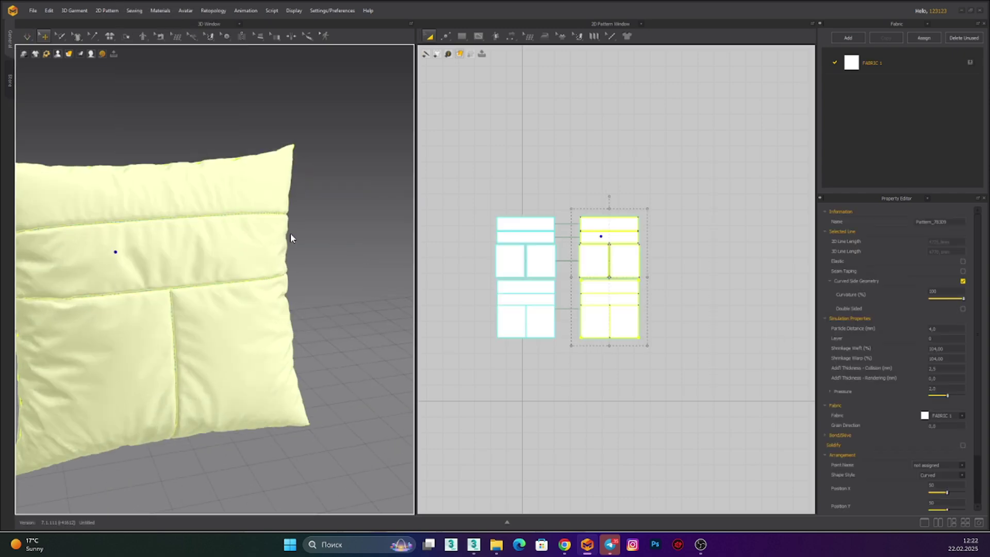
key(space)
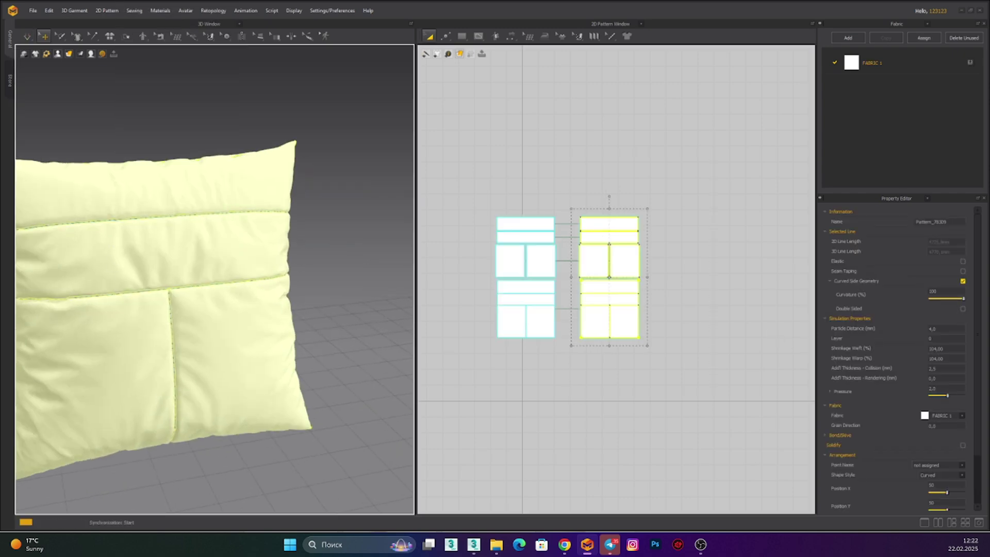
scroll(310, 332, down, 5)
right_drag(309, 331, 257, 309)
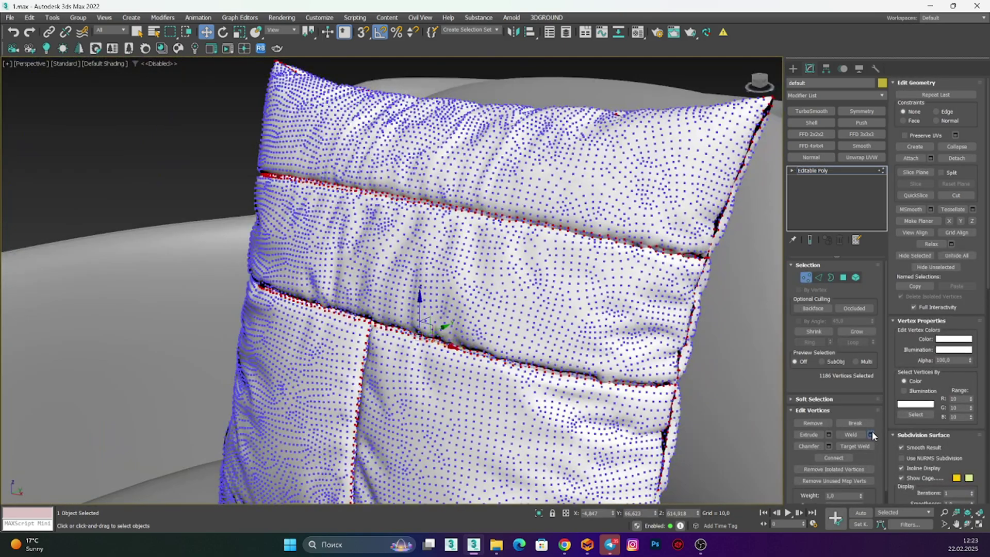
Weld the pillow's seam vertices with a threshold around 3.9, then select all vertices
click(872, 433)
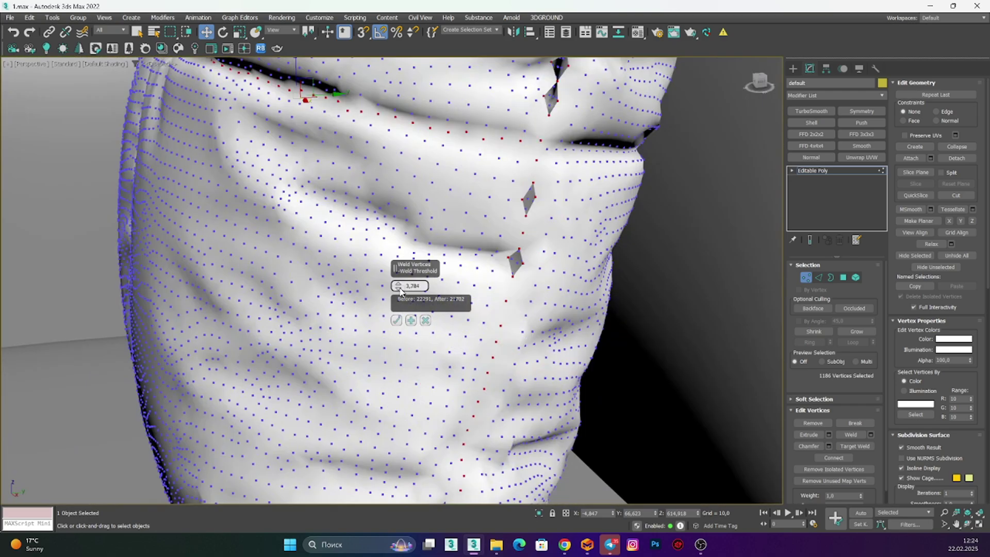
click(396, 320)
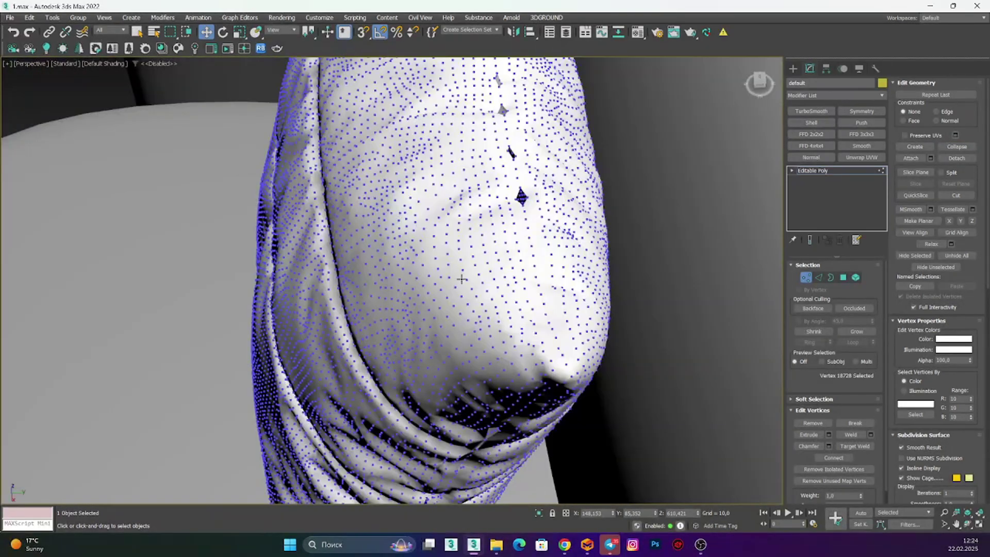
key(ctrl+a)
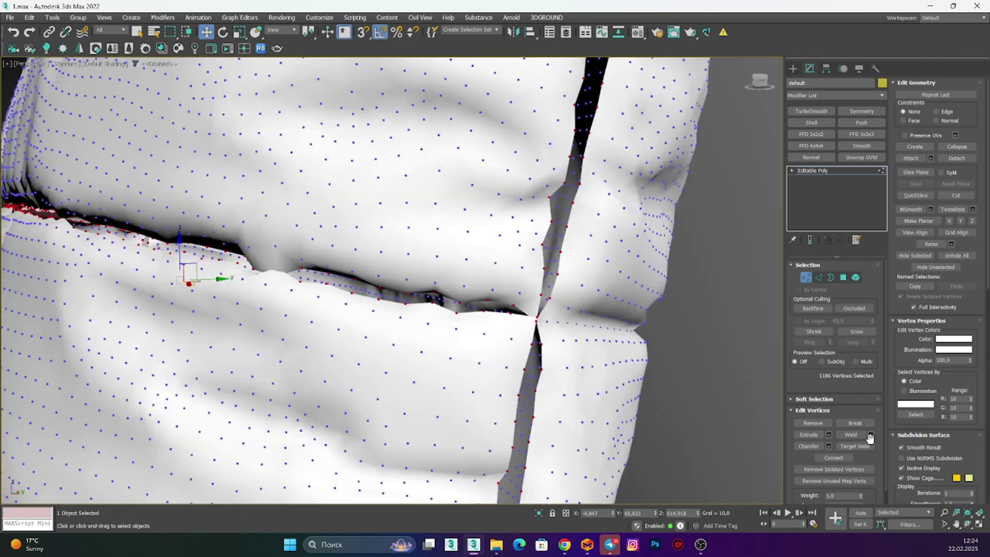
alt+middle_drag(396, 286, 514, 279)
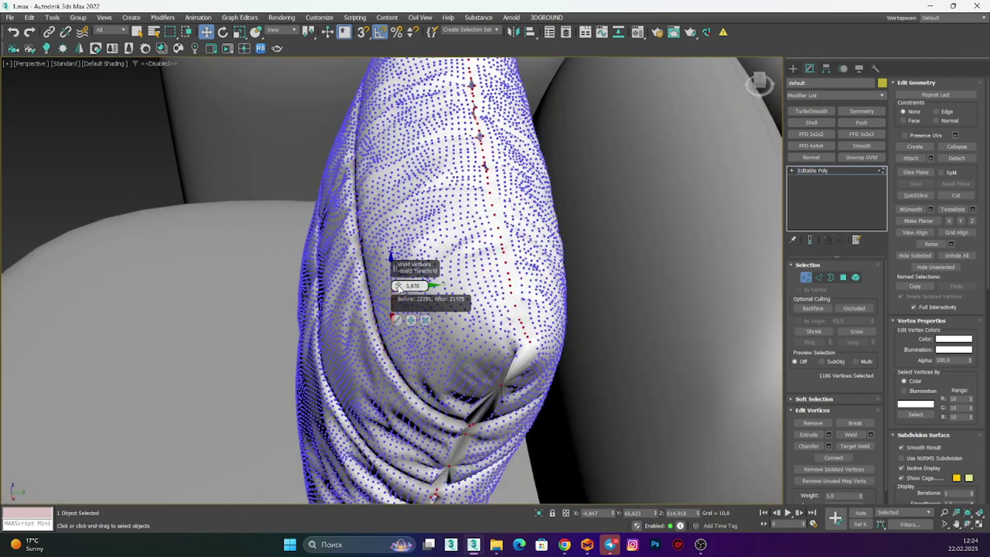
Leave vertex editing and select the whole pillow from a side view
key(1)
scroll(324, 260, up, 3)
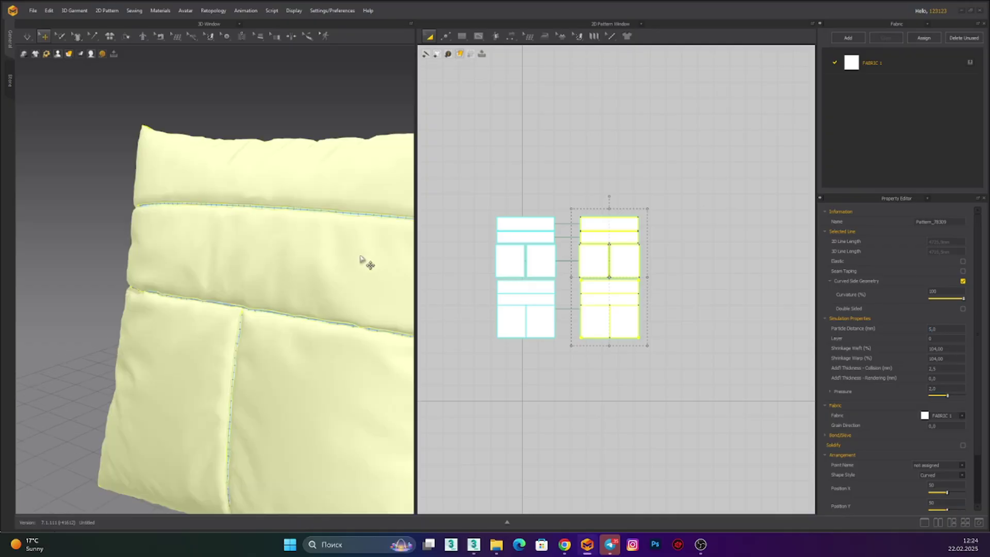
mouse_move(367, 265)
right_down()
mouse_move(193, 297)
mouse_move(268, 325)
right_up()
click(267, 324)
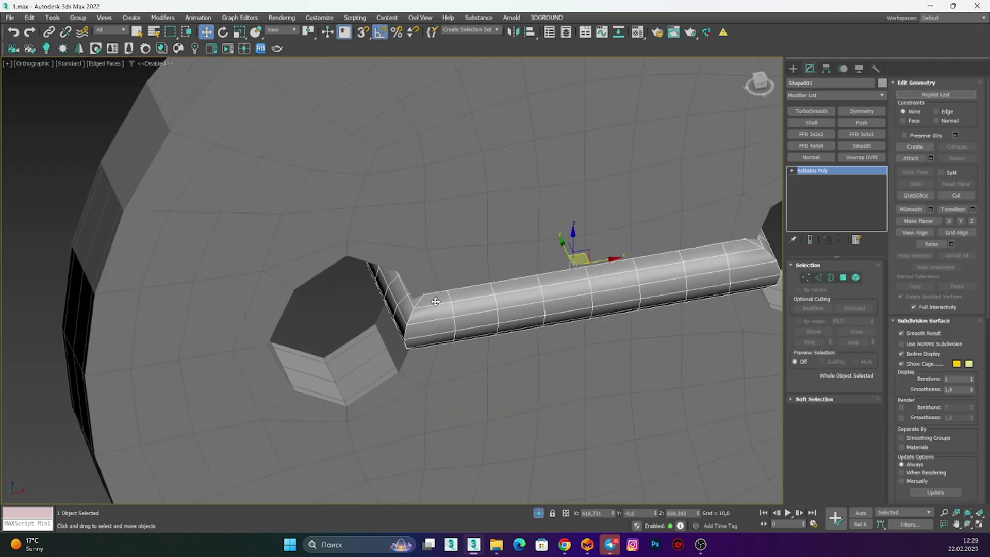
Frame the button shape in the Top view, then orbit to a close front view of it
key(t)
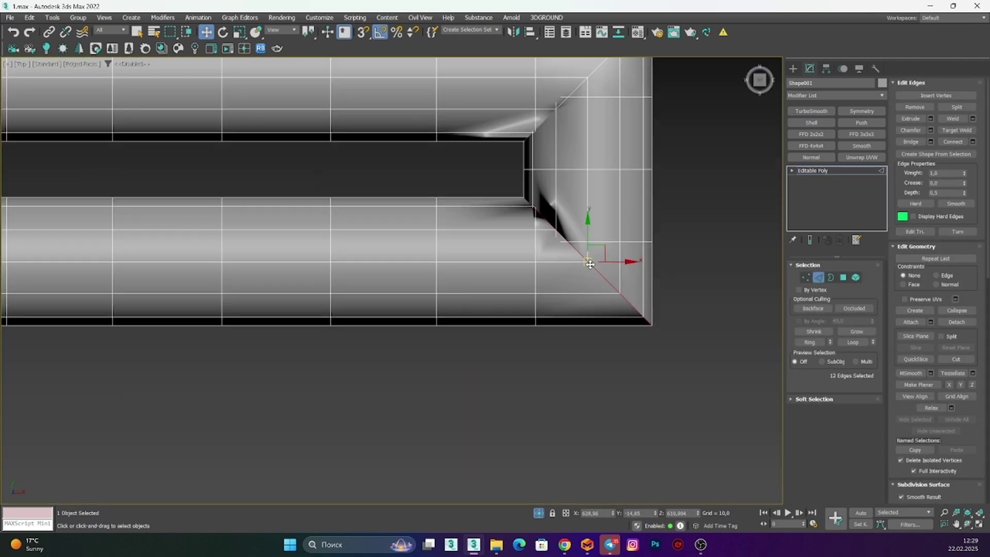
key(z)
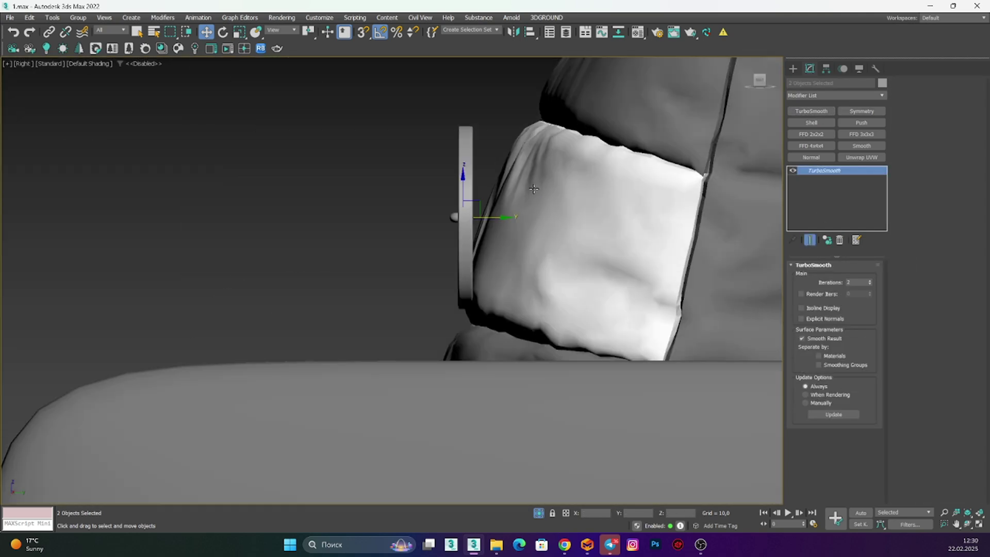
alt+middle_drag(437, 213, 433, 221)
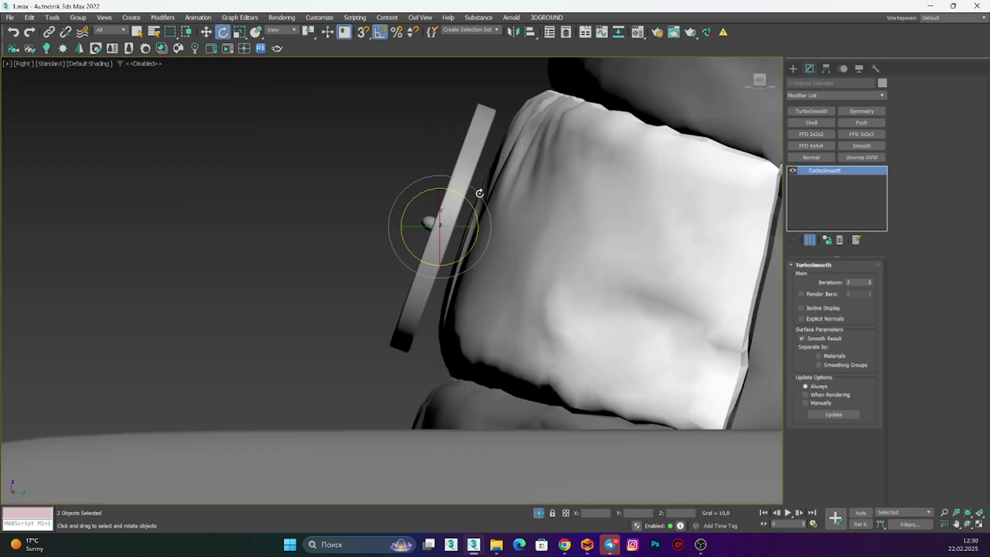
scroll(516, 232, down, 3)
scroll(575, 233, up, 4)
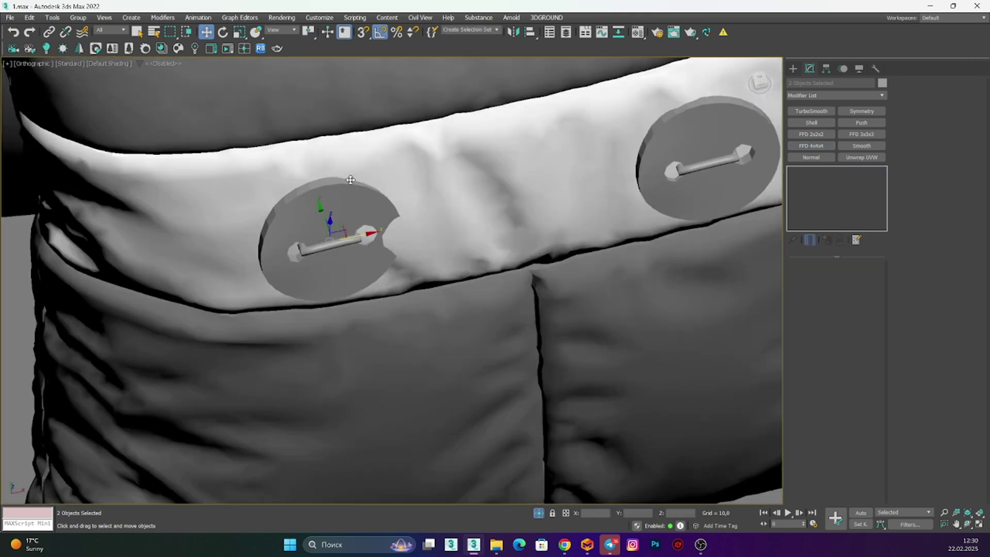
alt+middle_drag(350, 179, 336, 212)
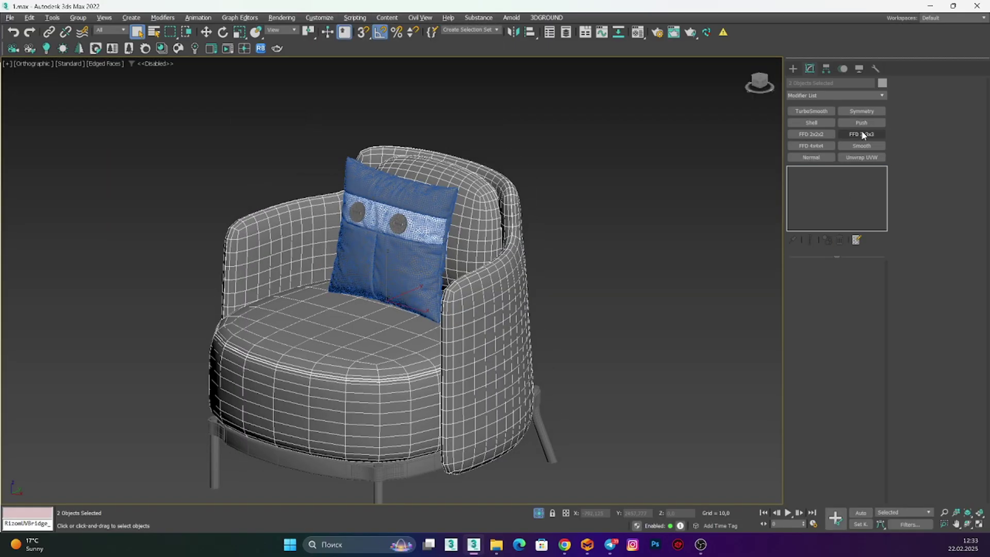
Add an Unwrap UVW modifier to the object for the RizomUV session
click(861, 158)
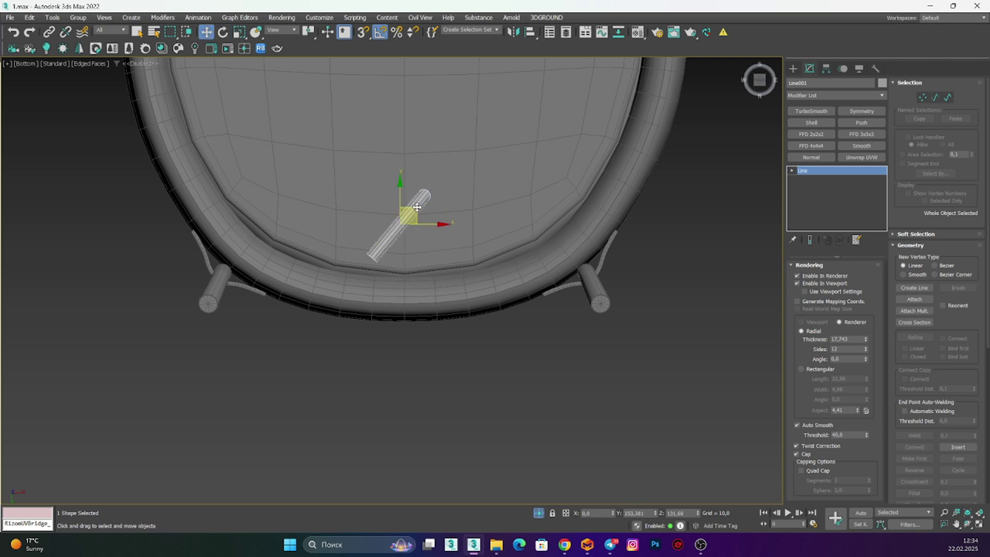
Orbit the viewport around the chair leg and seat
alt+middle_drag(390, 189, 470, 250)
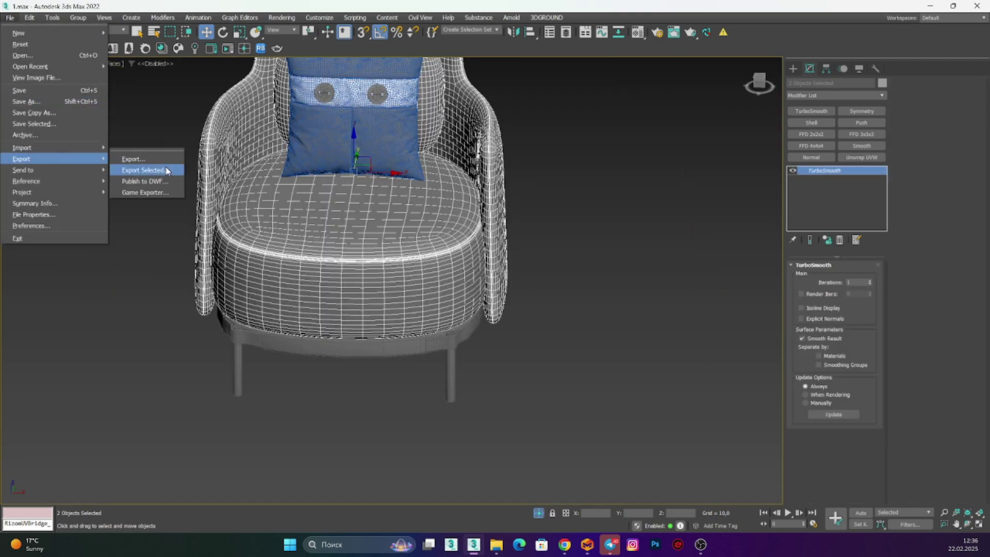
Replace the existing OBJ file and finish exporting the pillow objects
click(166, 171)
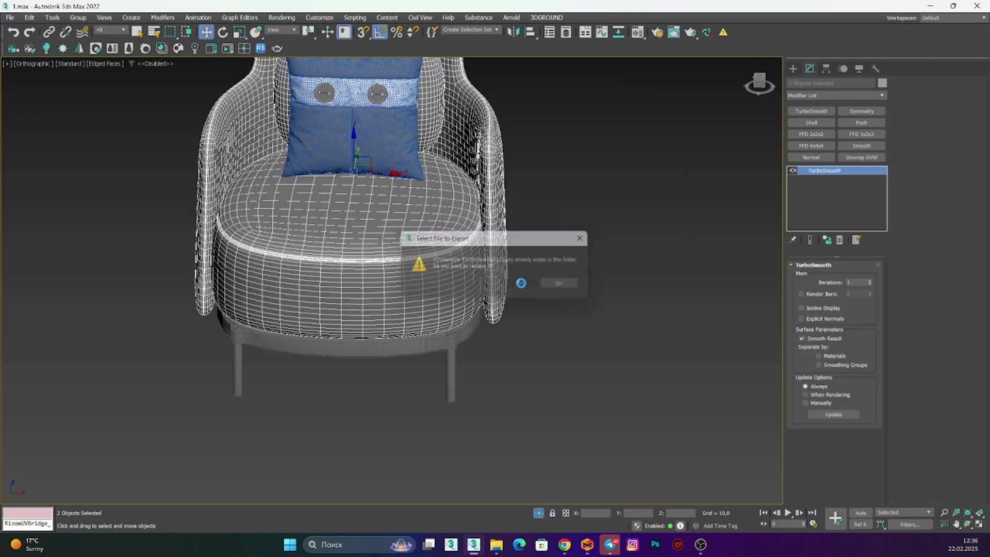
click(620, 354)
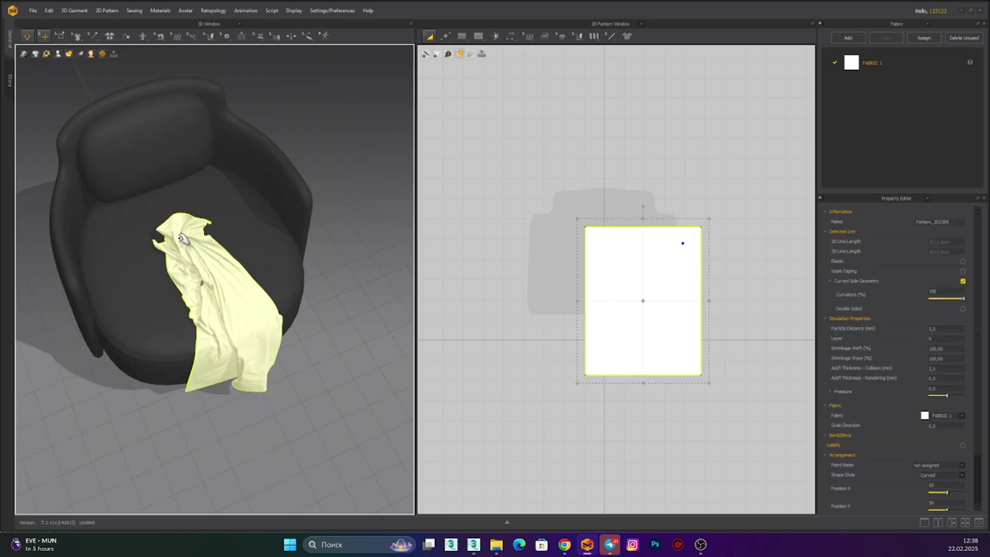
Drape the blanket, then repeat internal lines across its new lower strip
drag(195, 294, 210, 288)
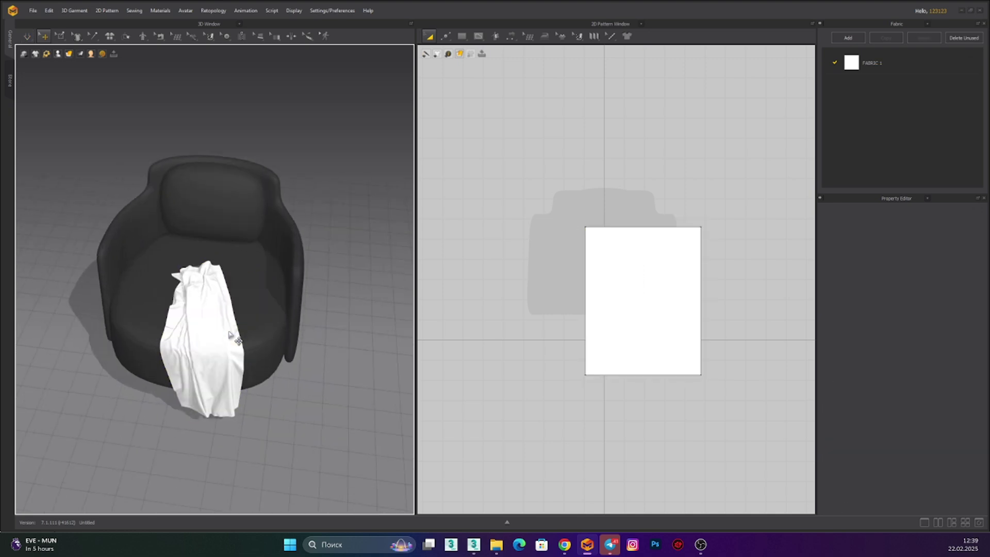
click(70, 110)
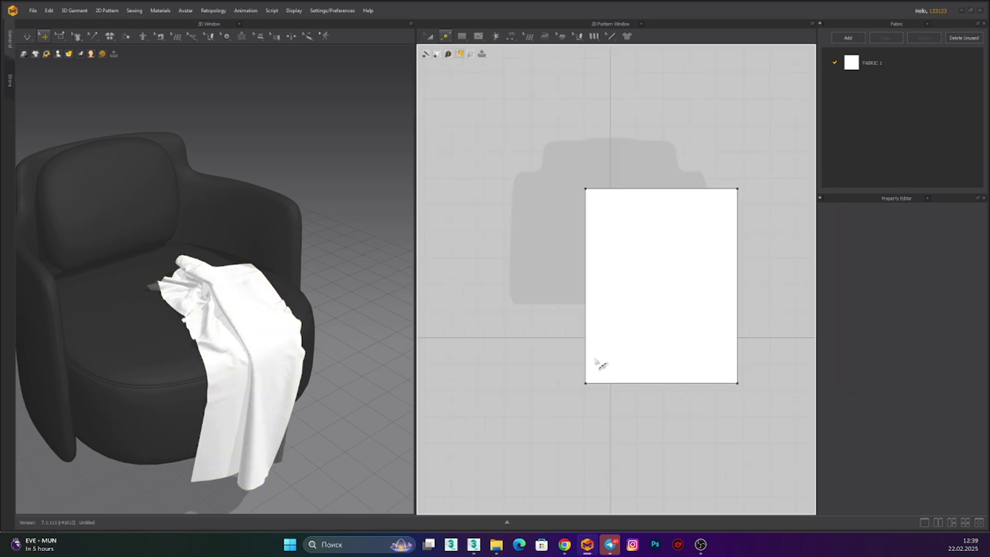
scroll(617, 374, up, 2)
click(581, 359)
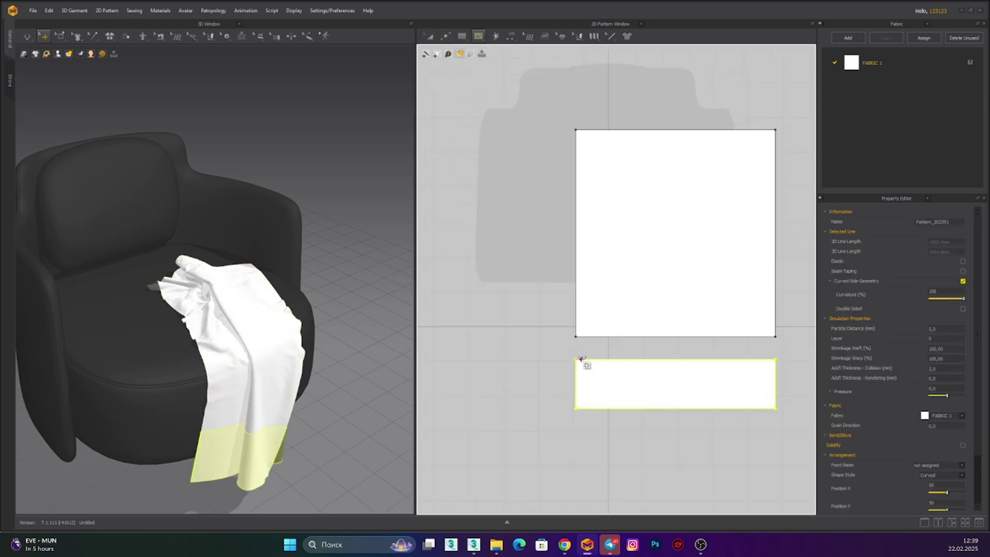
key(a)
scroll(585, 397, up, 3)
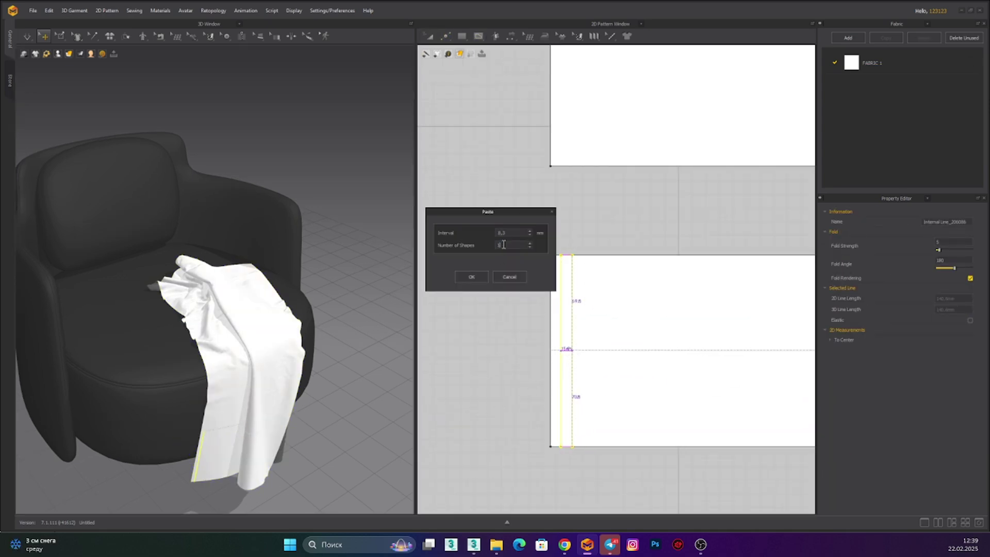
key(Return)
Cut the lower strip into fringe pieces and simulate the fringed blanket draping lower
scroll(560, 409, up, 3)
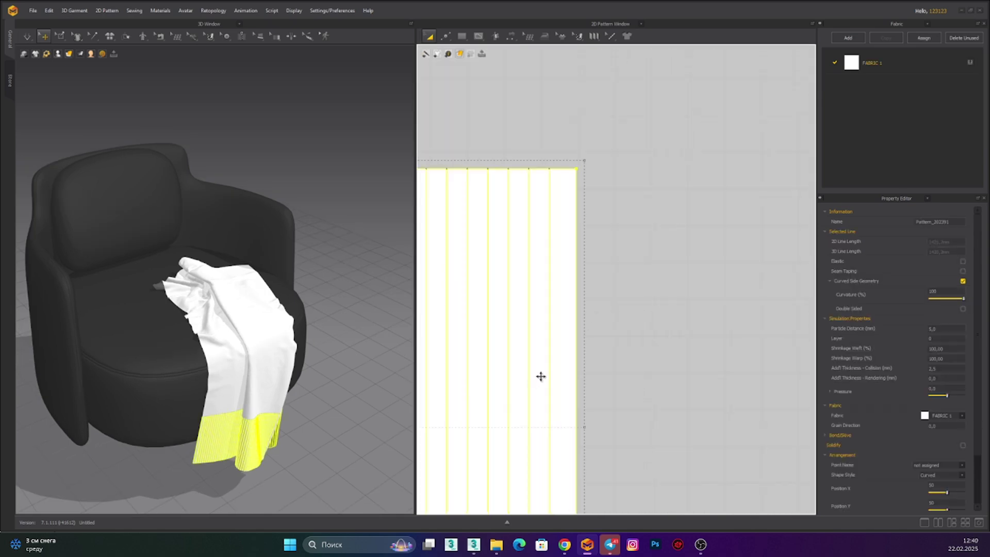
click(568, 318)
key(space)
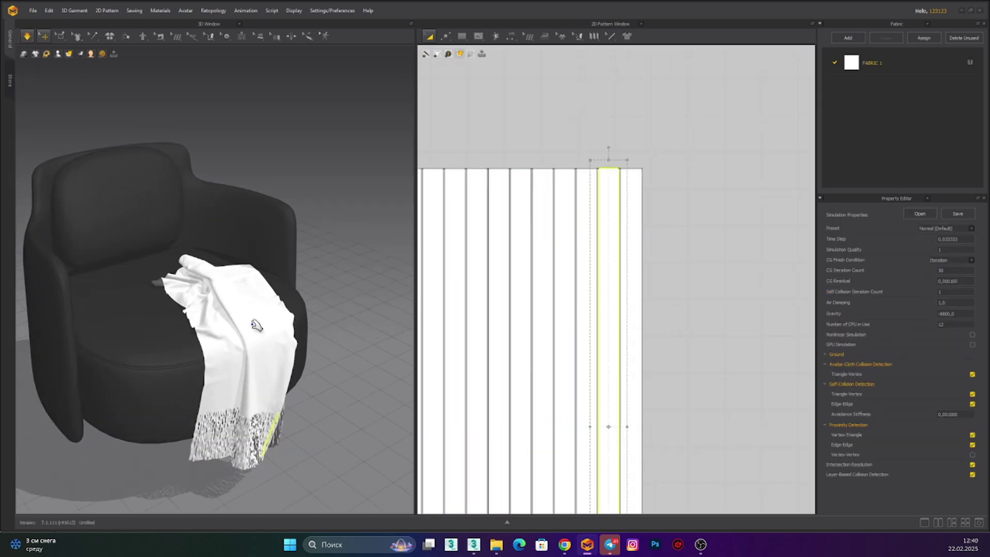
key(space)
right_drag(278, 264, 339, 186)
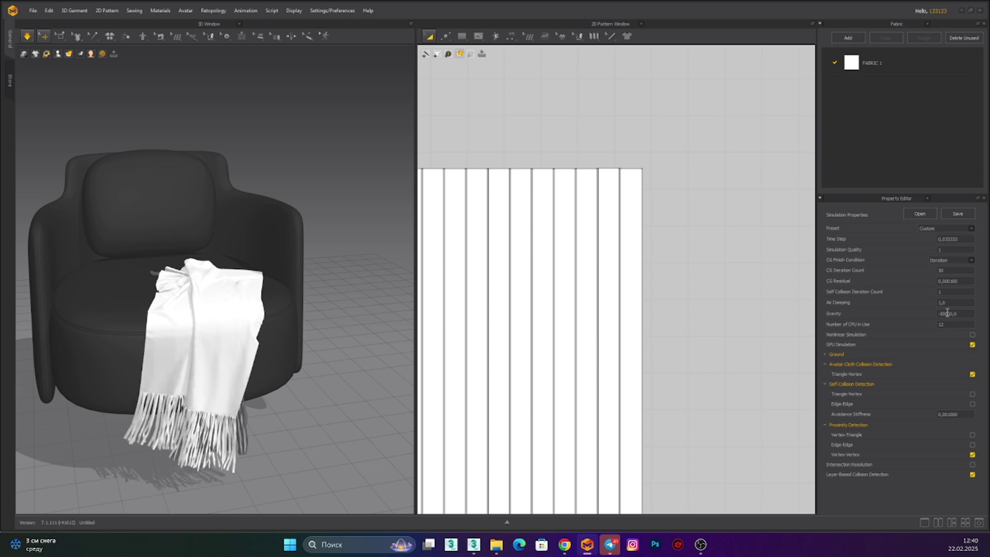
key(space)
scroll(207, 301, up, 2)
click(206, 302)
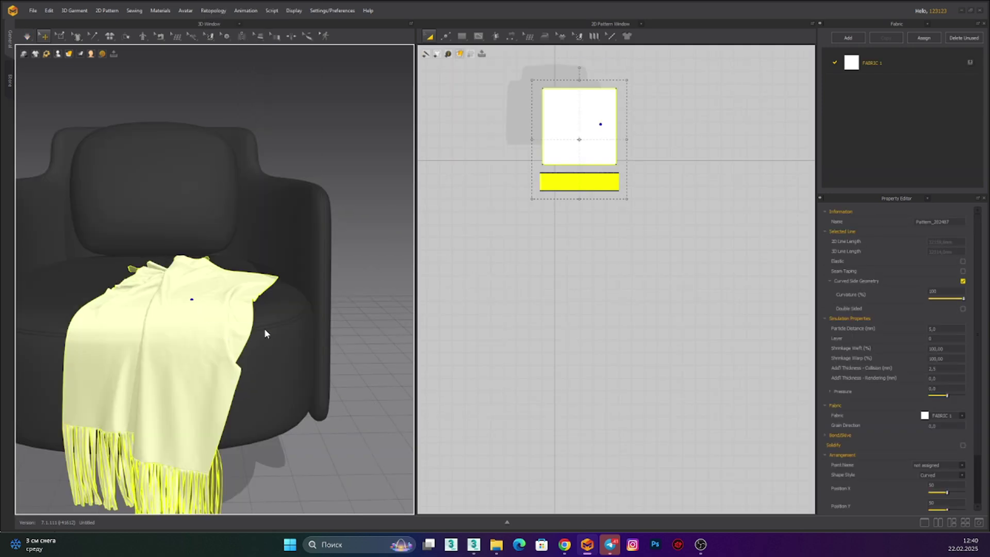
scroll(274, 320, down, 3)
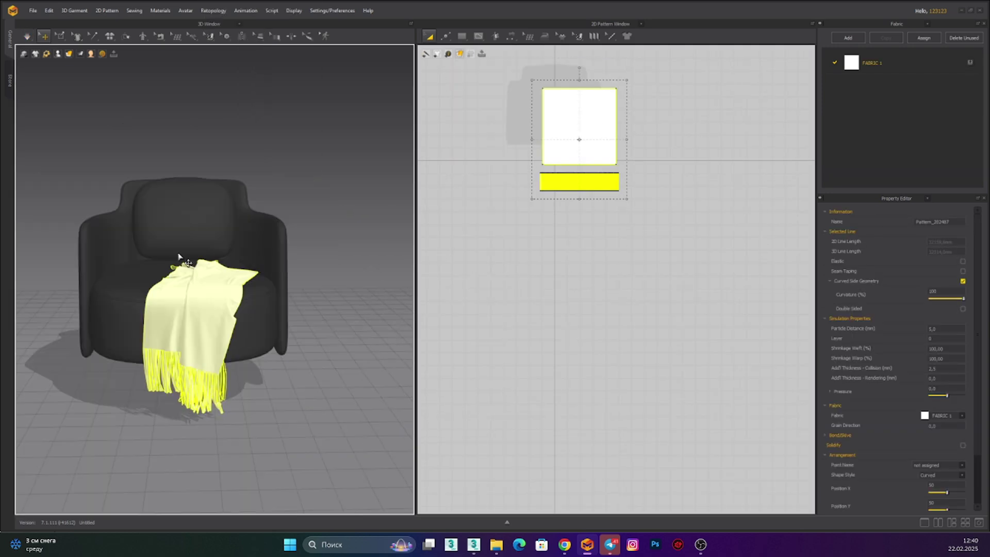
key(space)
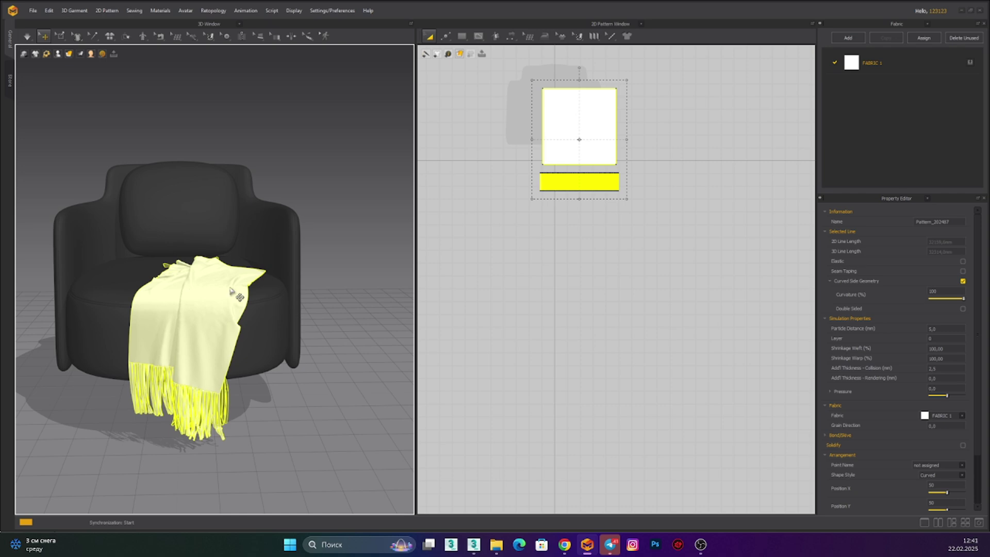
Select the whole fringed blanket and export it as an OBJ file
mouse_move(233, 287)
right_down()
mouse_move(208, 330)
mouse_move(164, 281)
right_up()
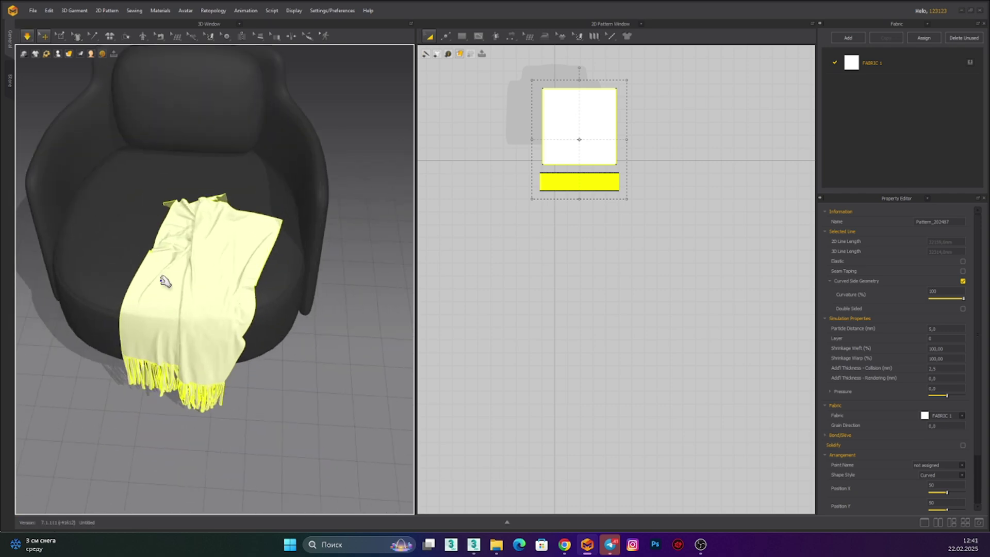
click(240, 357)
right_drag(240, 357, 260, 283)
scroll(602, 212, down, 2)
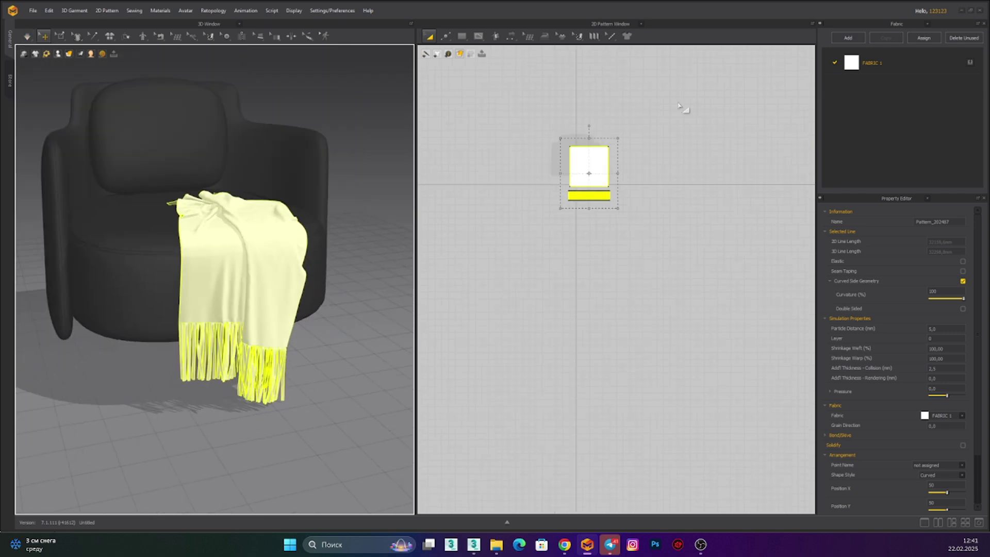
right_drag(309, 183, 289, 196)
key(ctrl+r)
click(302, 227)
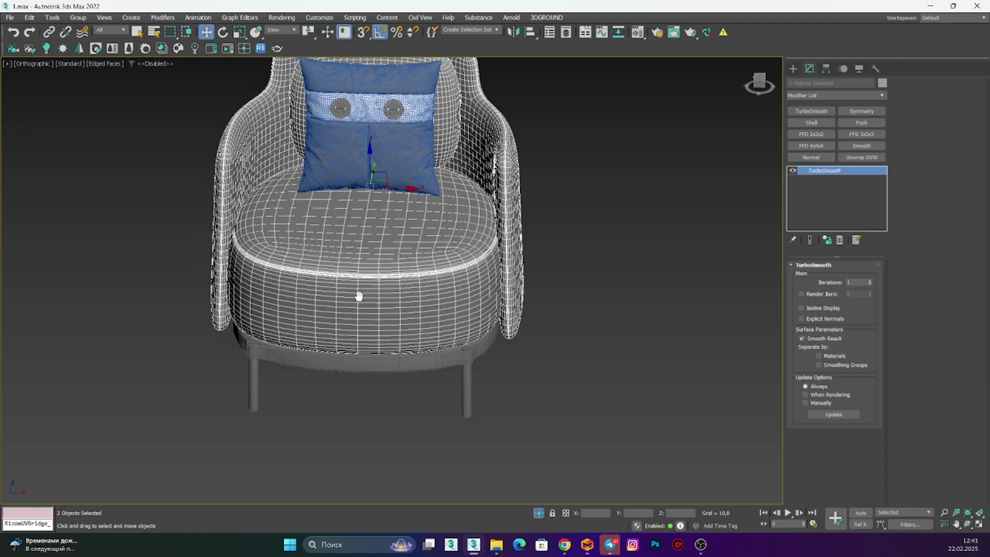
click(9, 17)
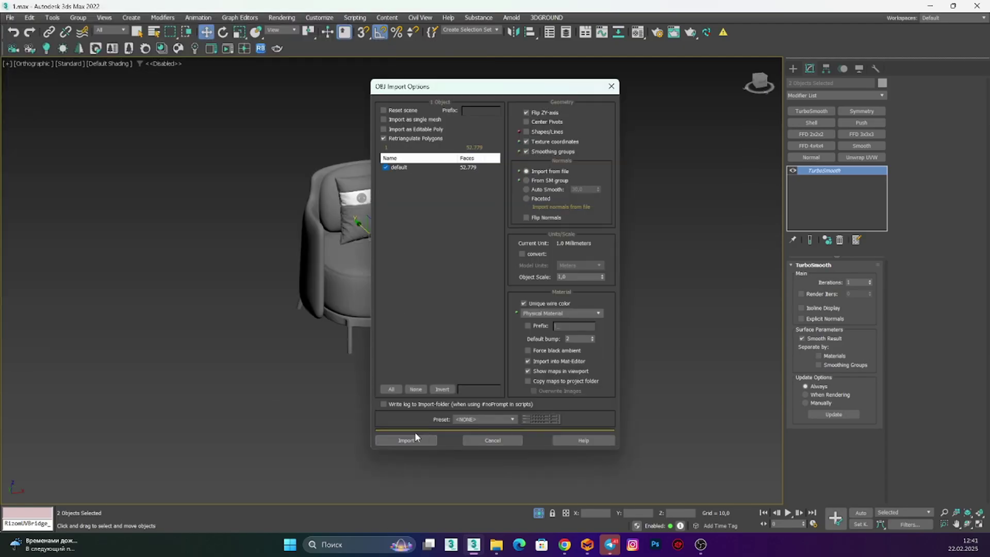
Import the fringed blanket OBJ into the 3ds Max scene
click(415, 431)
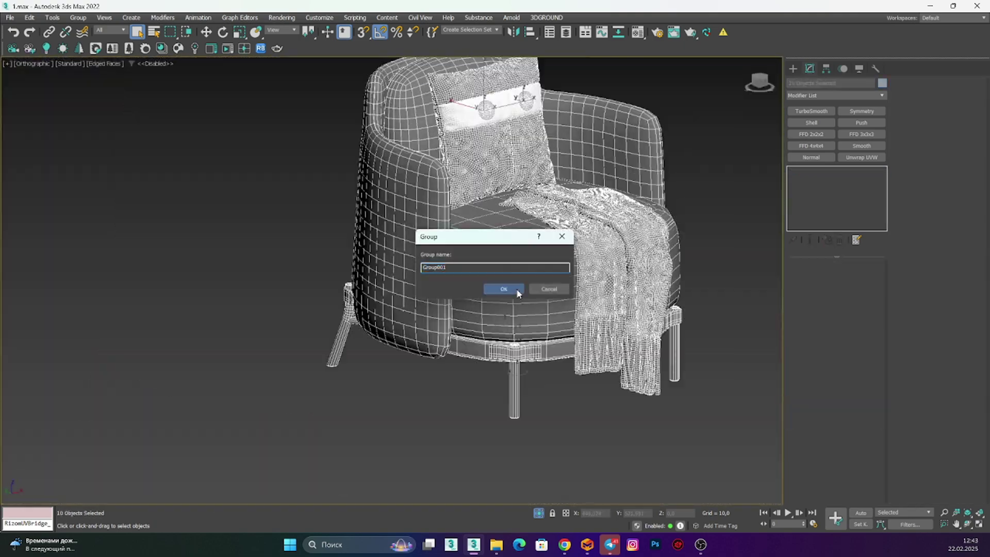
Group the ten pieces as Group001, add FFD 4x4x4, and apply TurboSmooth to Group001
click(516, 291)
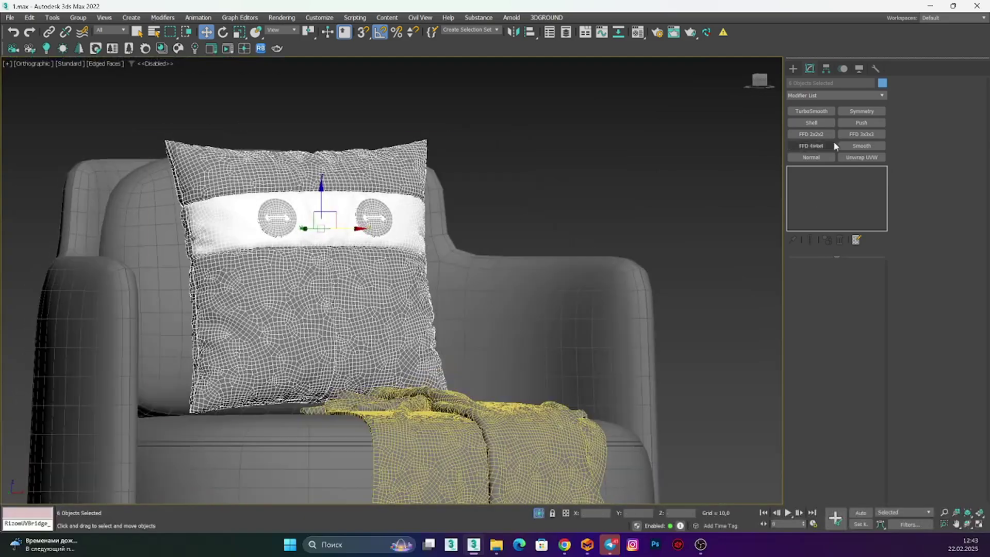
click(833, 145)
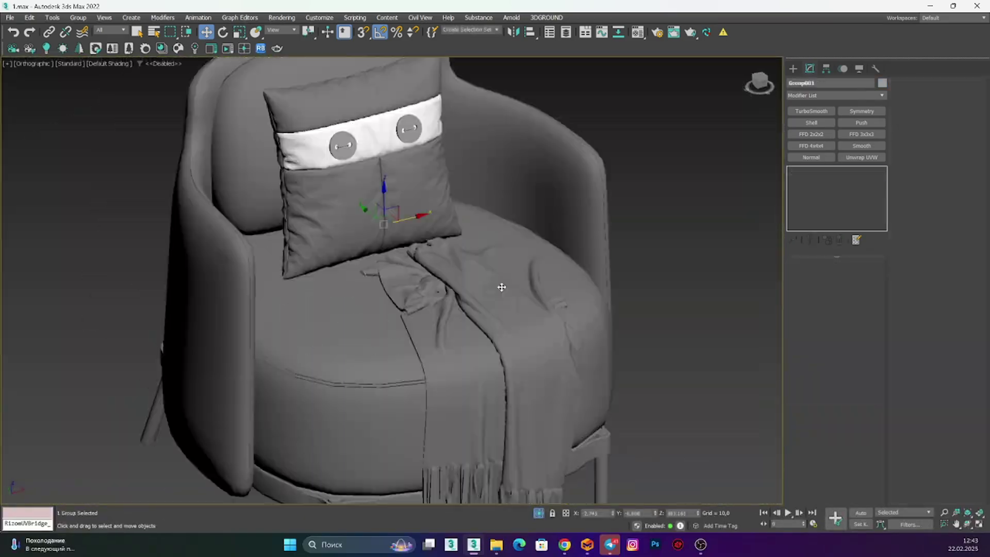
click(826, 111)
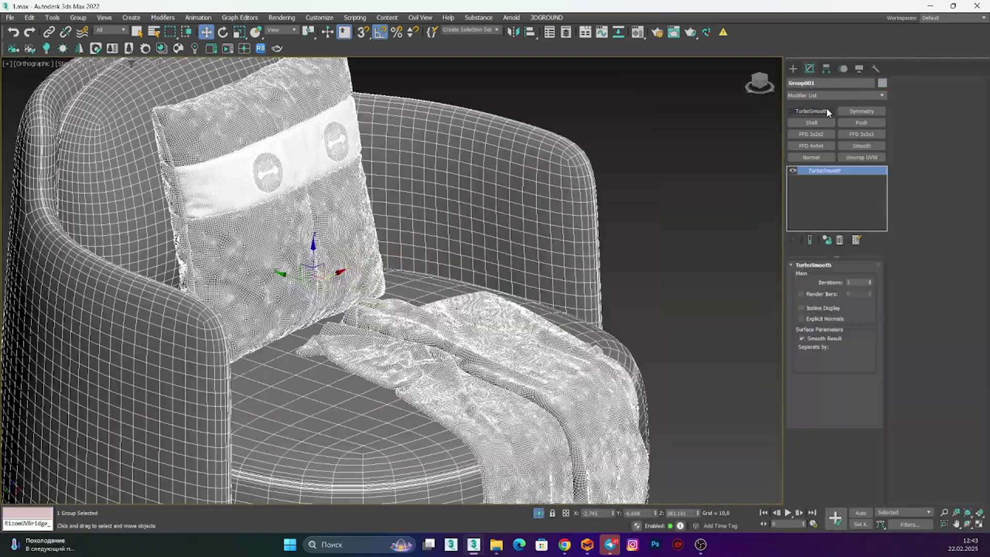